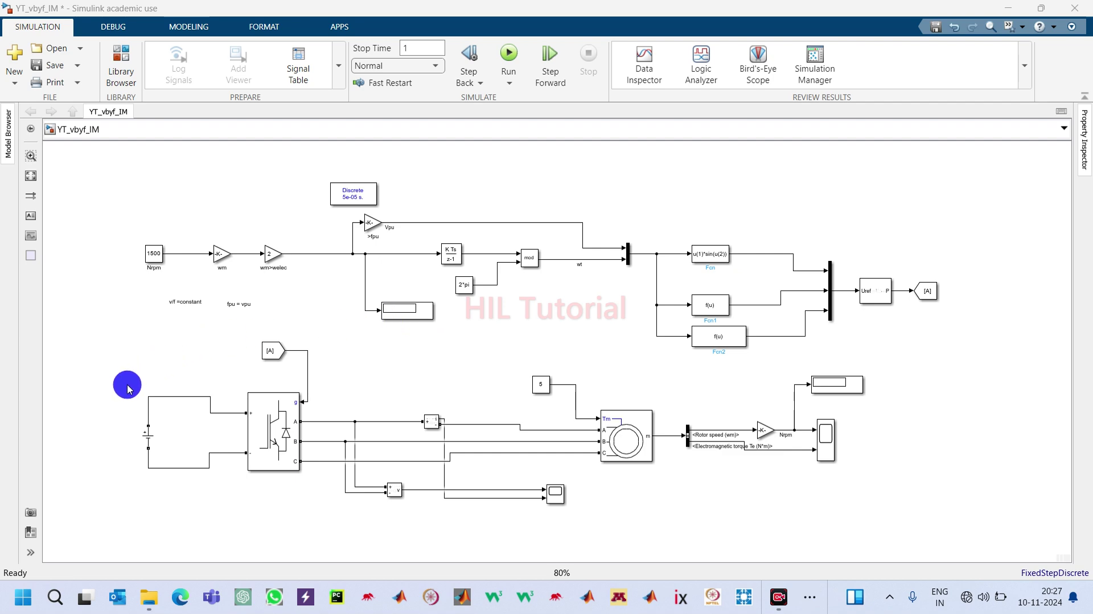
Select the inverter and motor section, the 1500 rpm reference and the V/f blocks to review them
drag(127, 385, 743, 513)
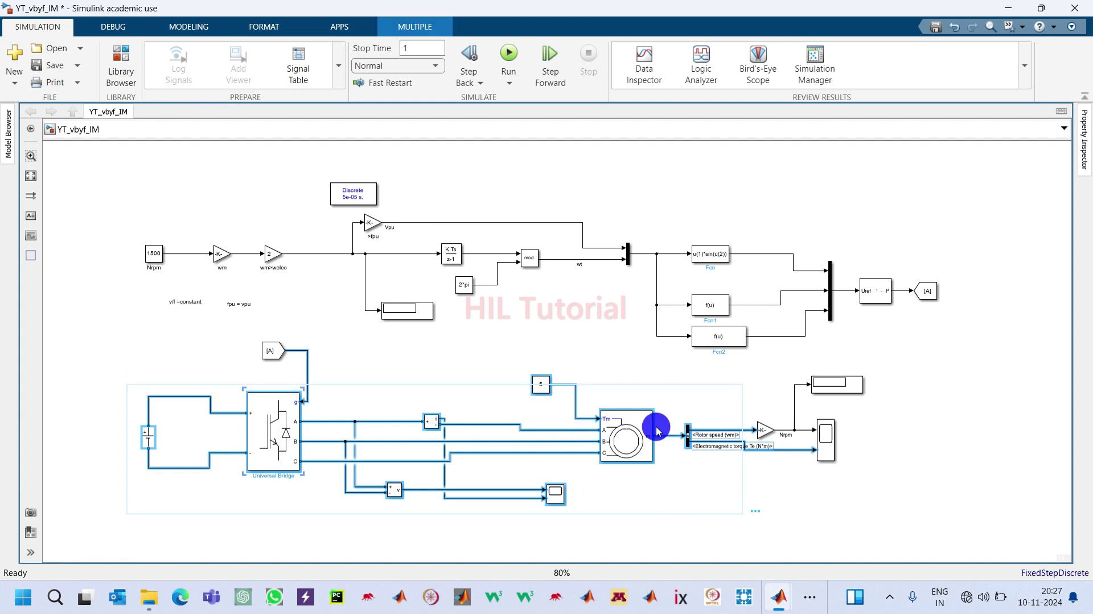
click(905, 410)
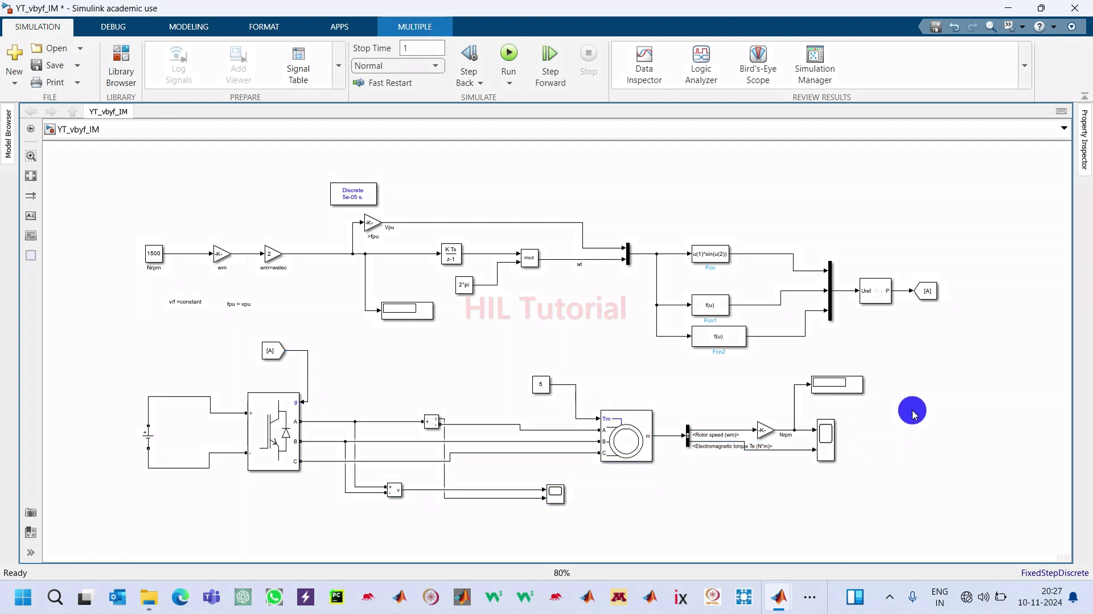
drag(111, 224, 170, 283)
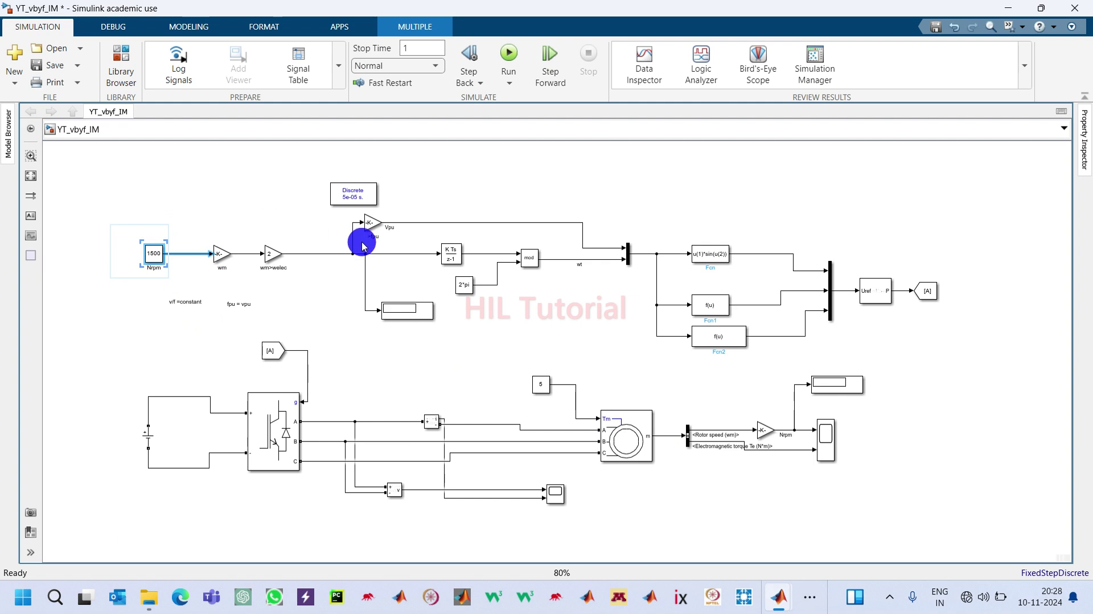
drag(324, 219, 931, 354)
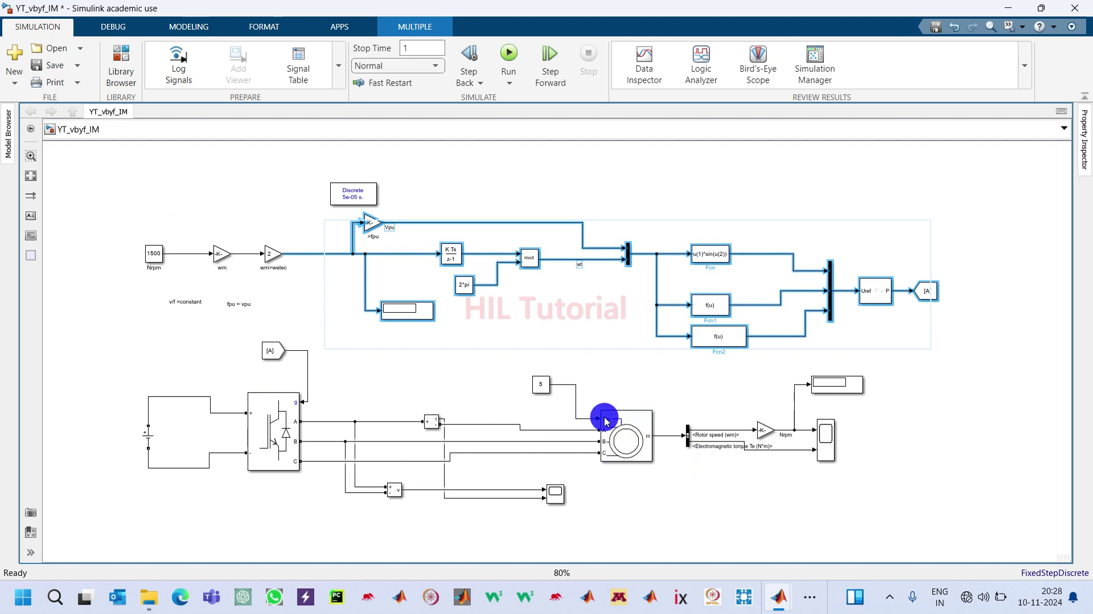
shift+click(628, 450)
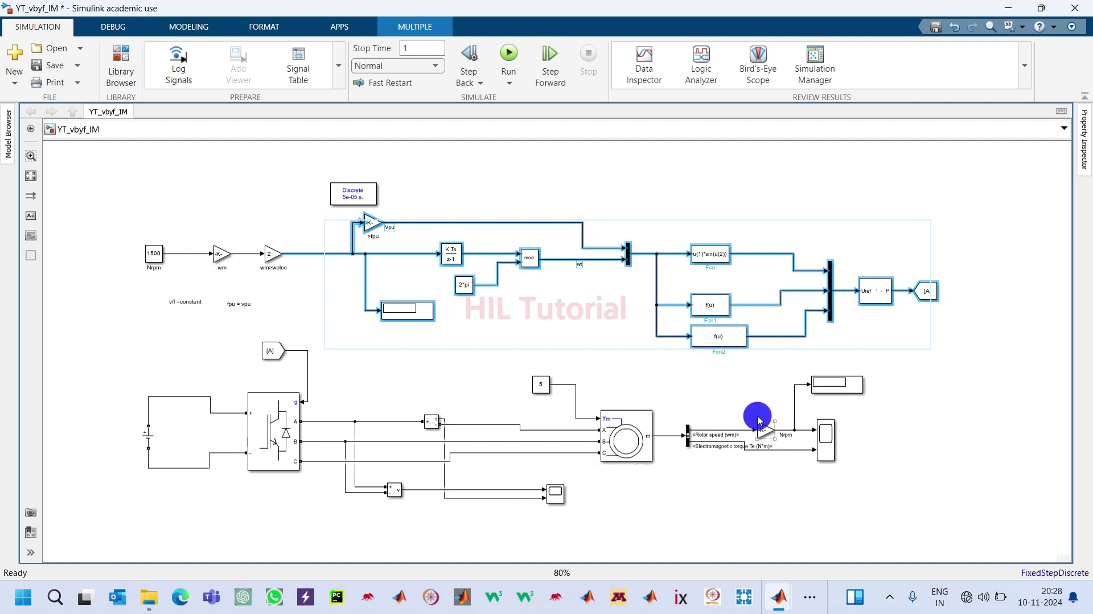
click(682, 386)
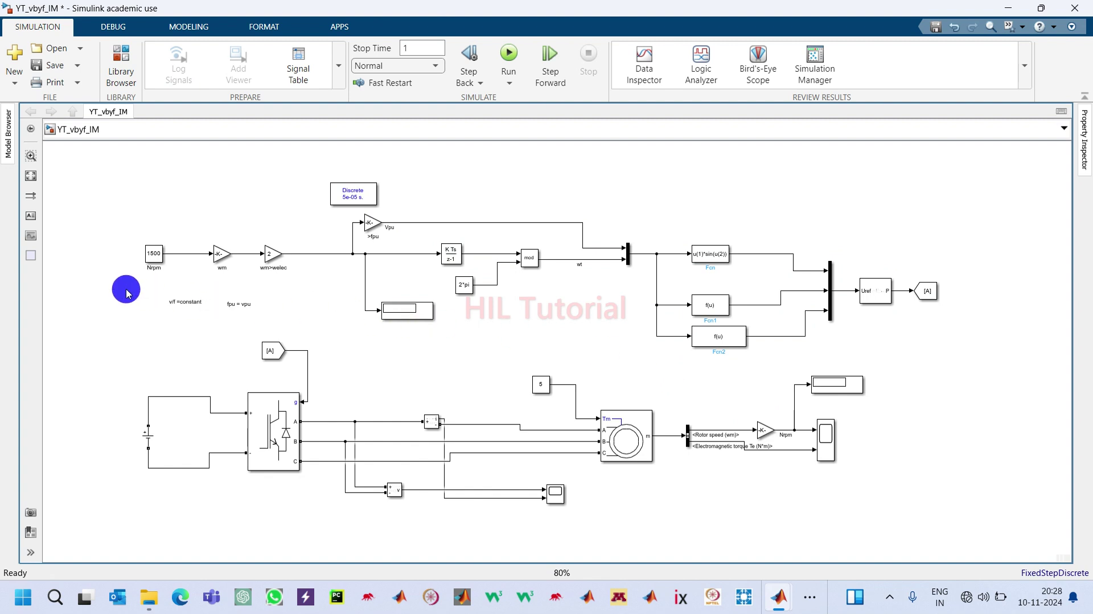
Move the 'v/f = constant' and 'fpu = vpu' notes above the reference row
mouse_move(136, 292)
mouse_down()
mouse_move(273, 341)
mouse_move(259, 332)
mouse_up()
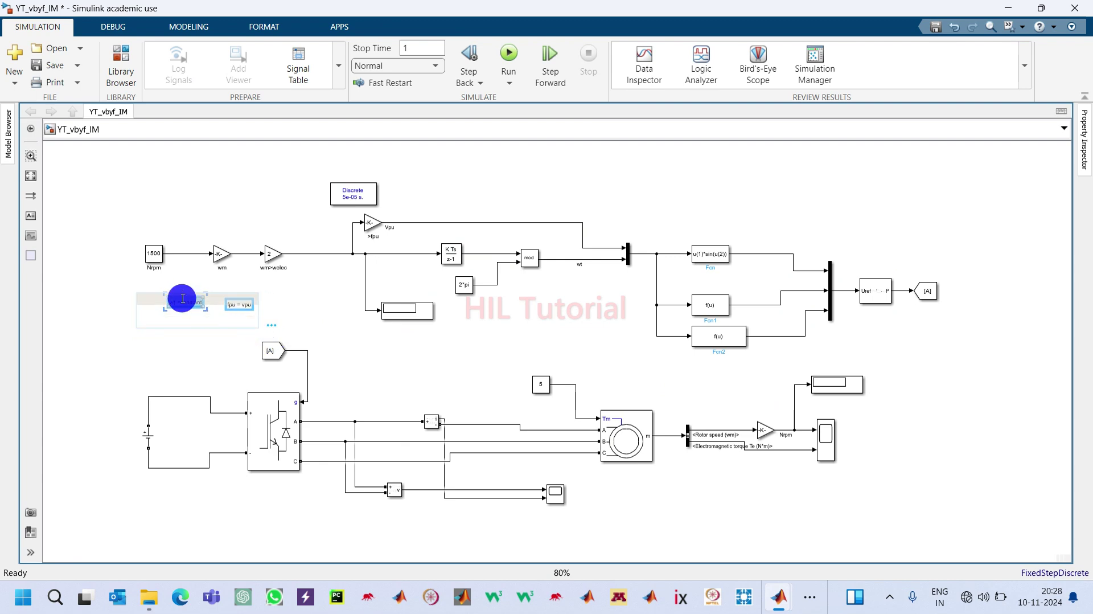
mouse_move(179, 300)
mouse_down()
mouse_move(203, 244)
mouse_move(200, 220)
mouse_up()
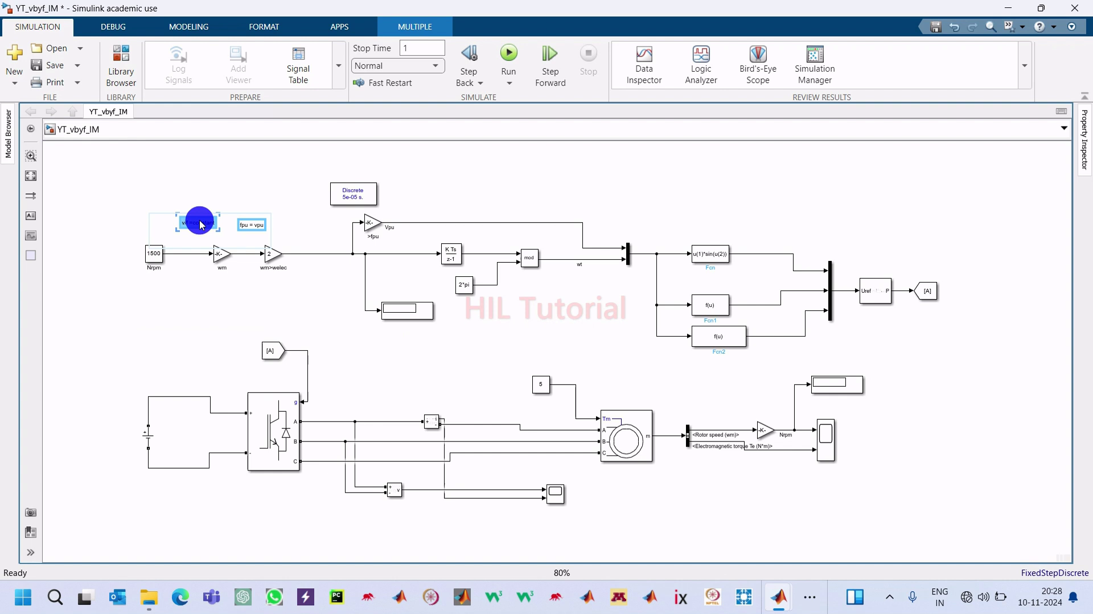
click(193, 320)
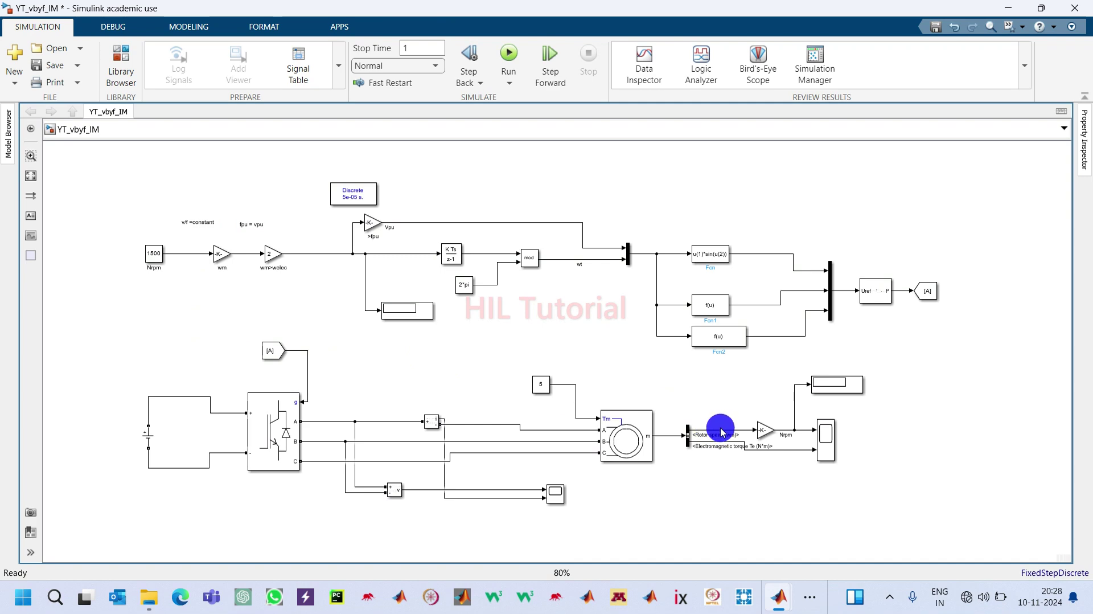
Insert a Goto block on the rotor speed branch
double_click(693, 371)
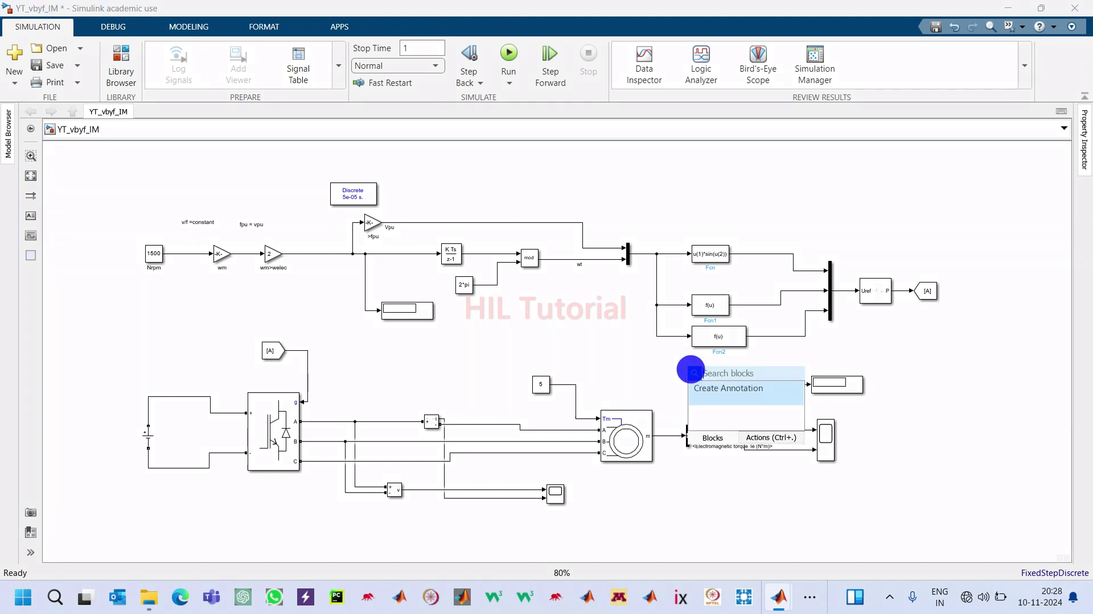
text(go)
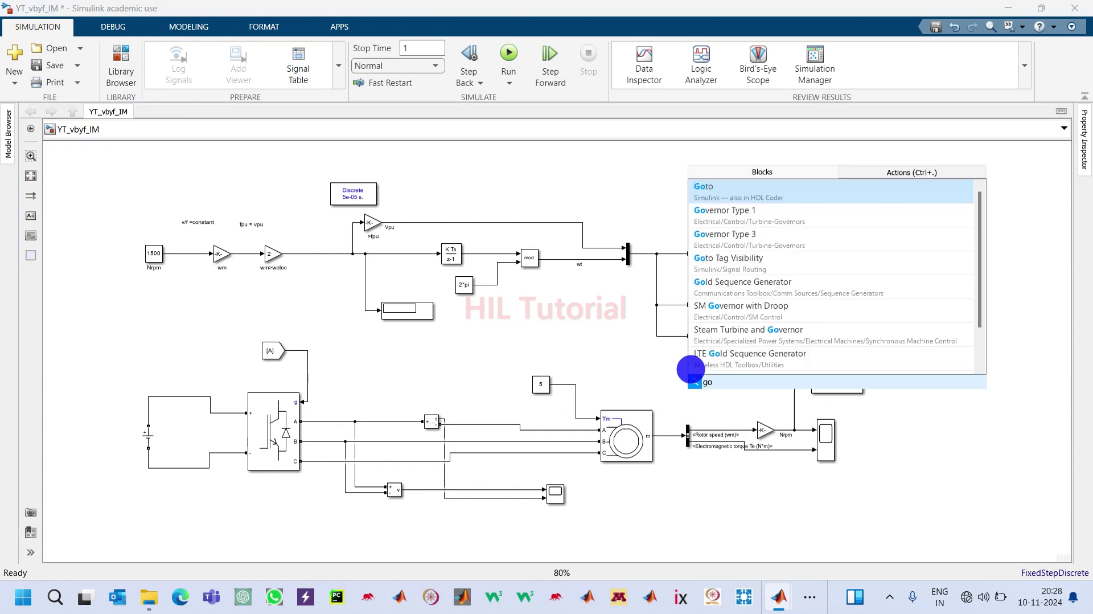
key(Return)
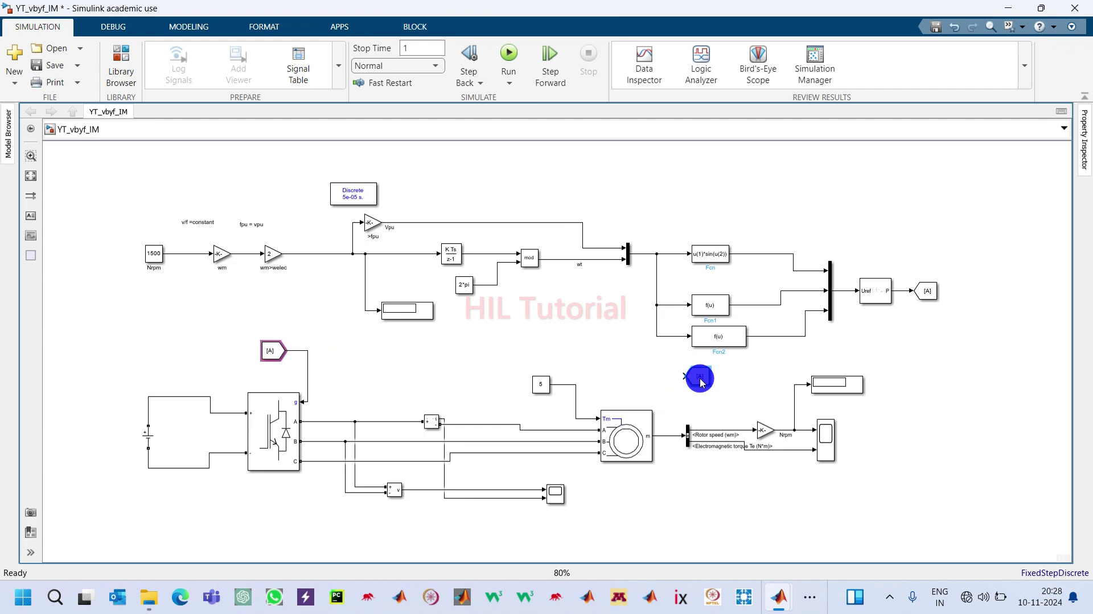
drag(700, 378, 710, 419)
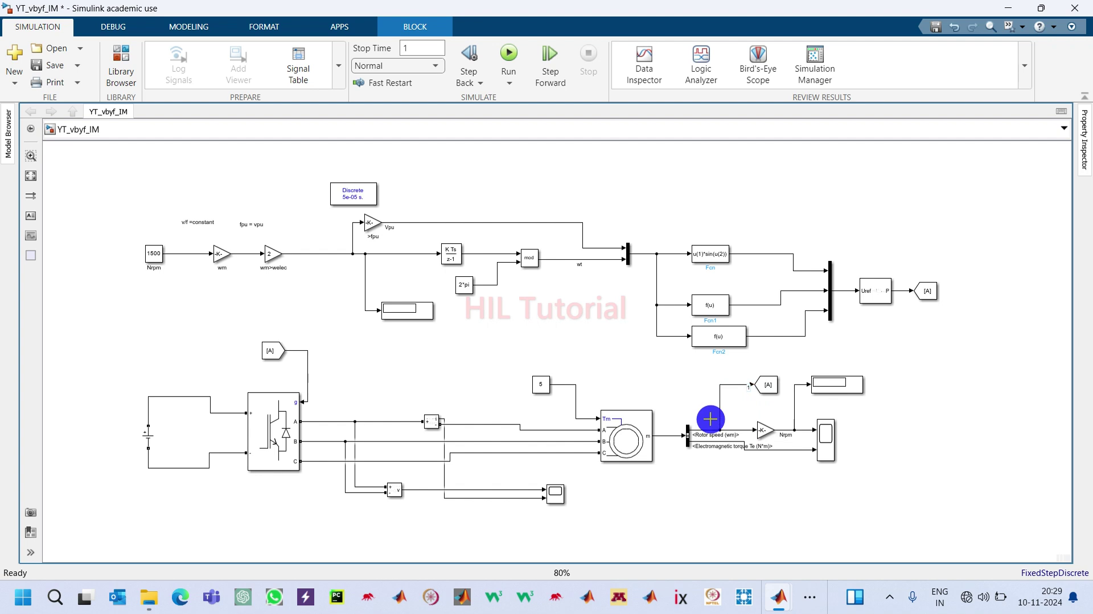
Set the Goto tag to wr and place a matching wr copy on the left side
click(765, 382)
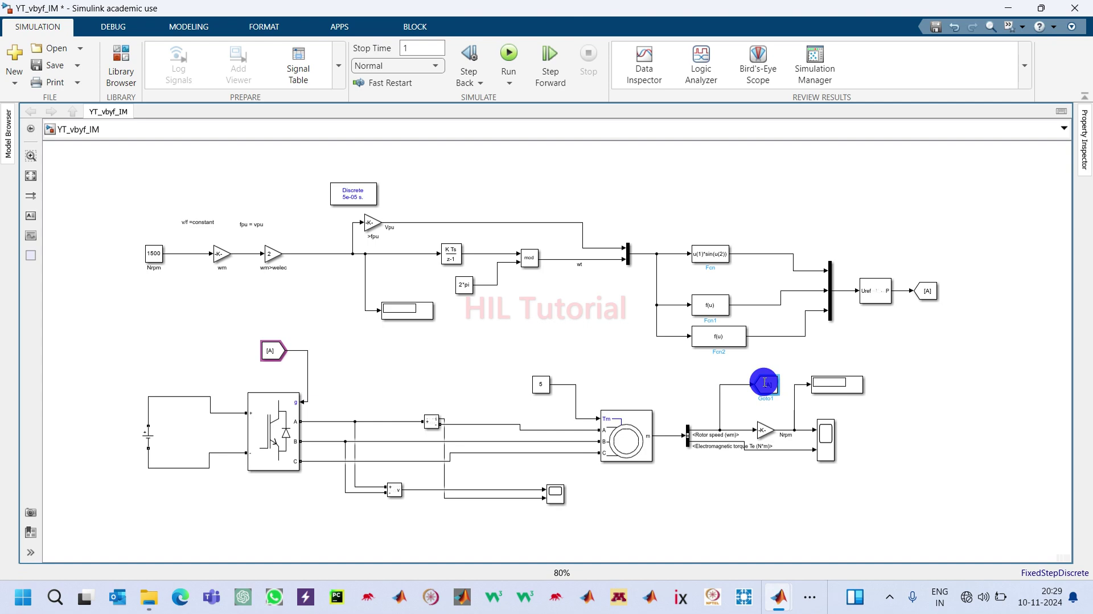
double_click(765, 382)
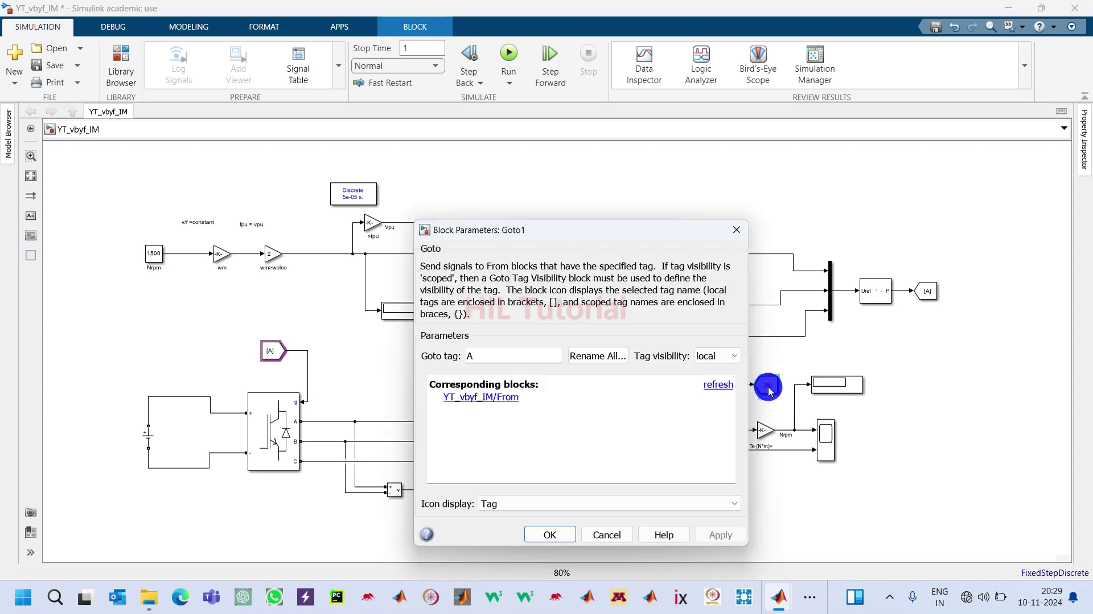
double_click(484, 345)
text(w)
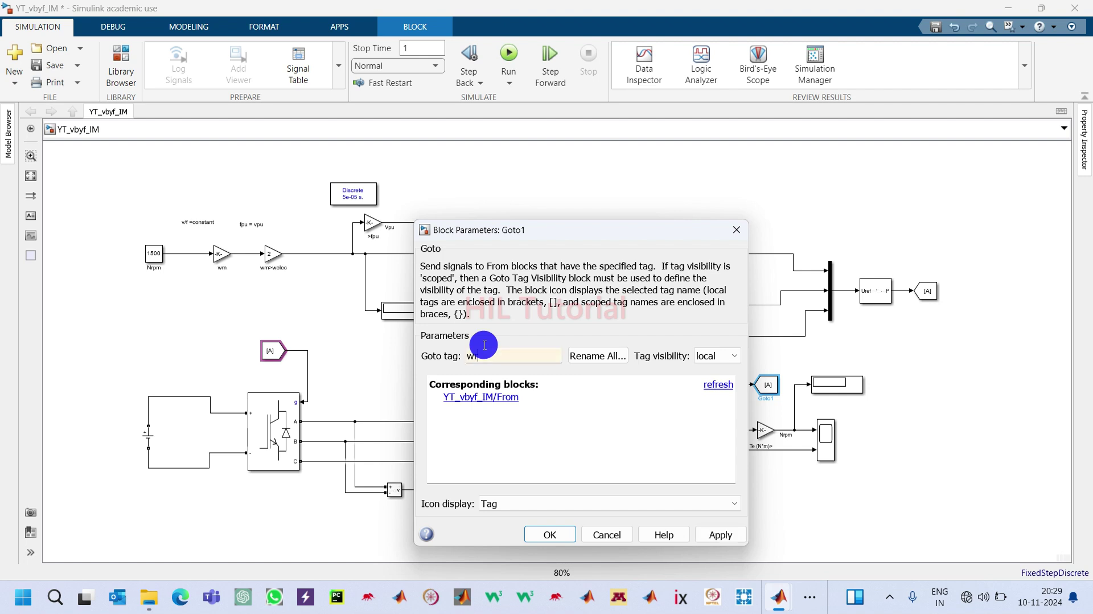
key(Return)
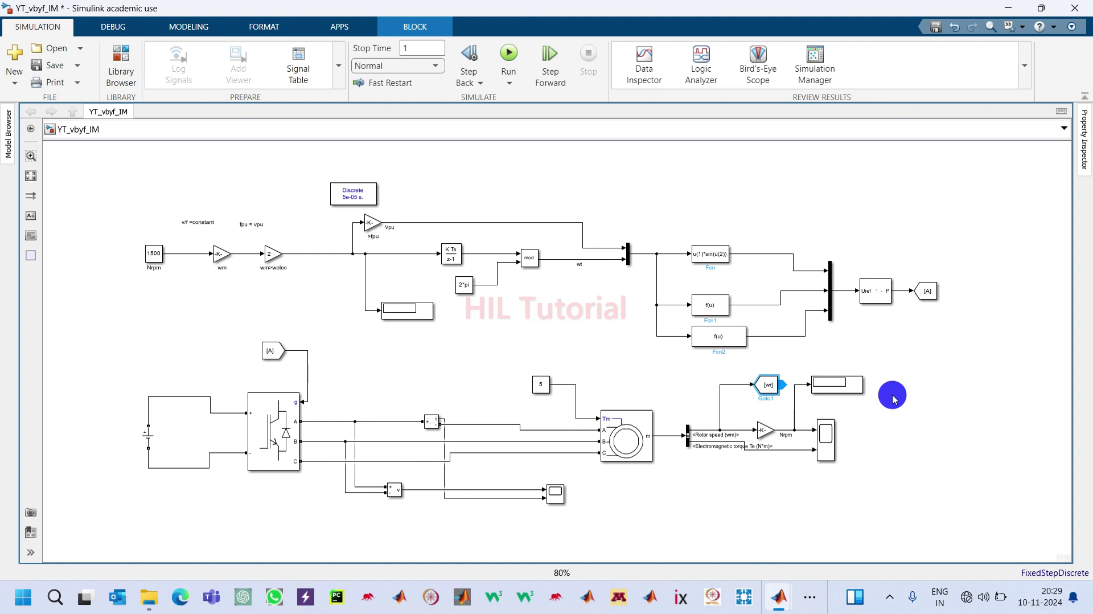
key(ctrl+v)
drag(892, 397, 147, 311)
Duplicate the wm>welec gain-2 block and feed the [wr] signal into the copy
click(192, 326)
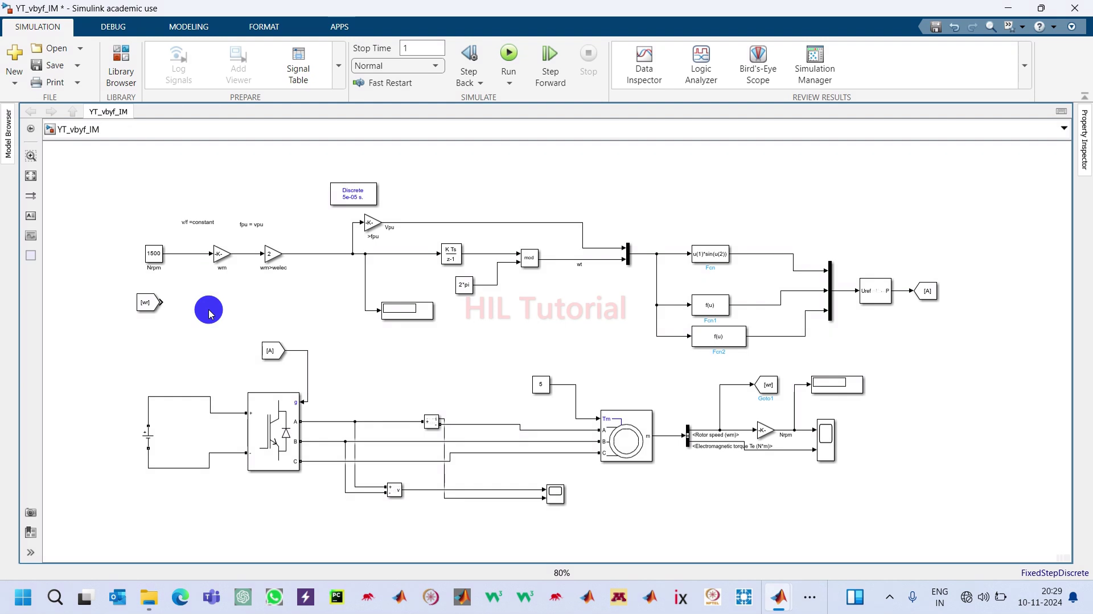
click(267, 249)
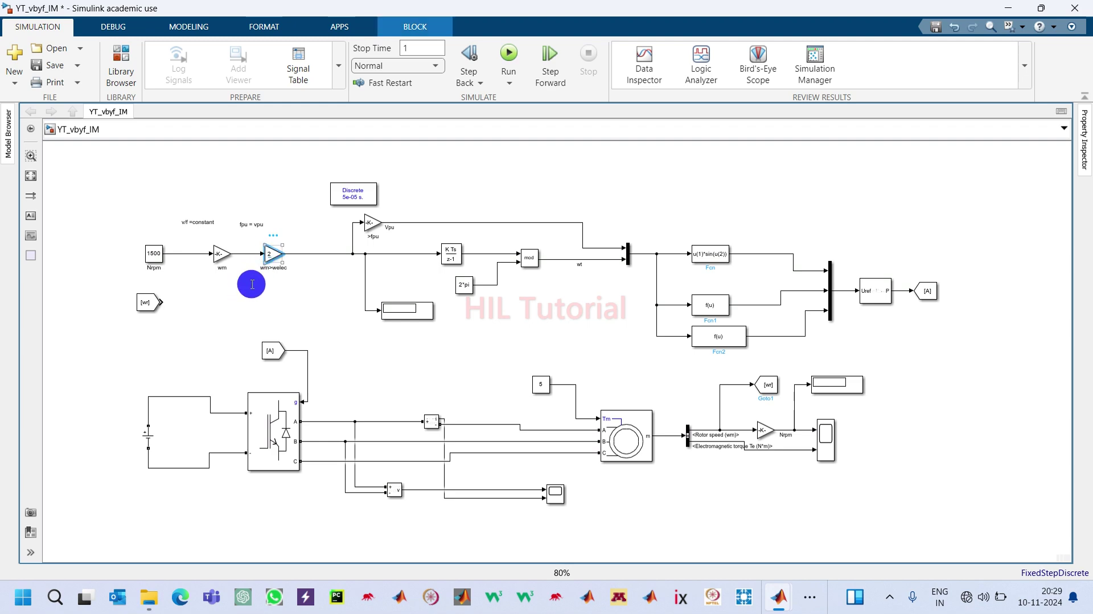
key(ctrl+c)
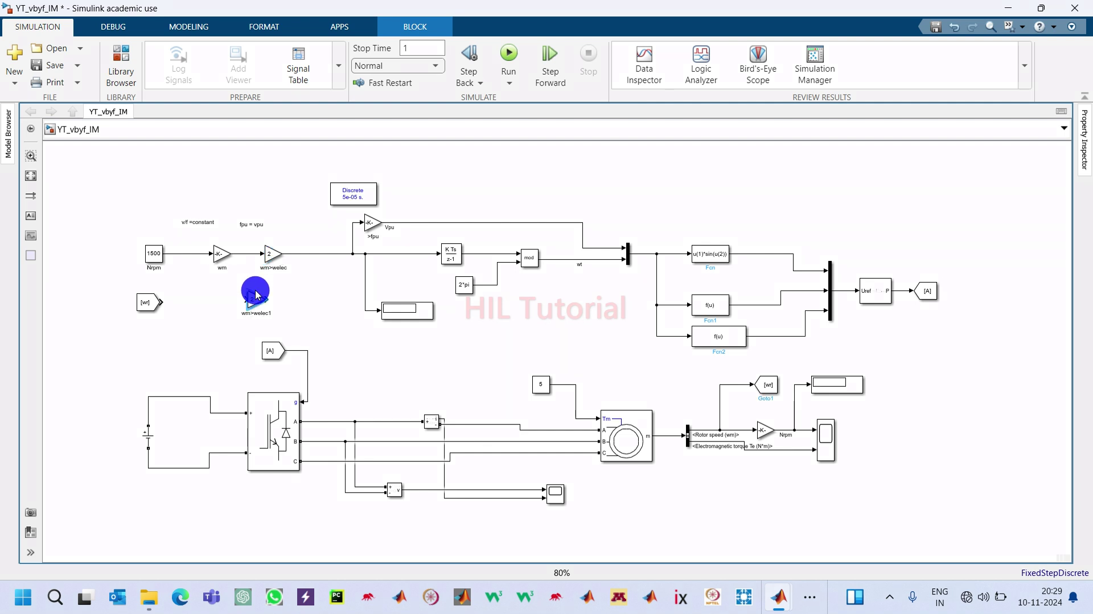
key(ctrl+v)
drag(161, 300, 198, 304)
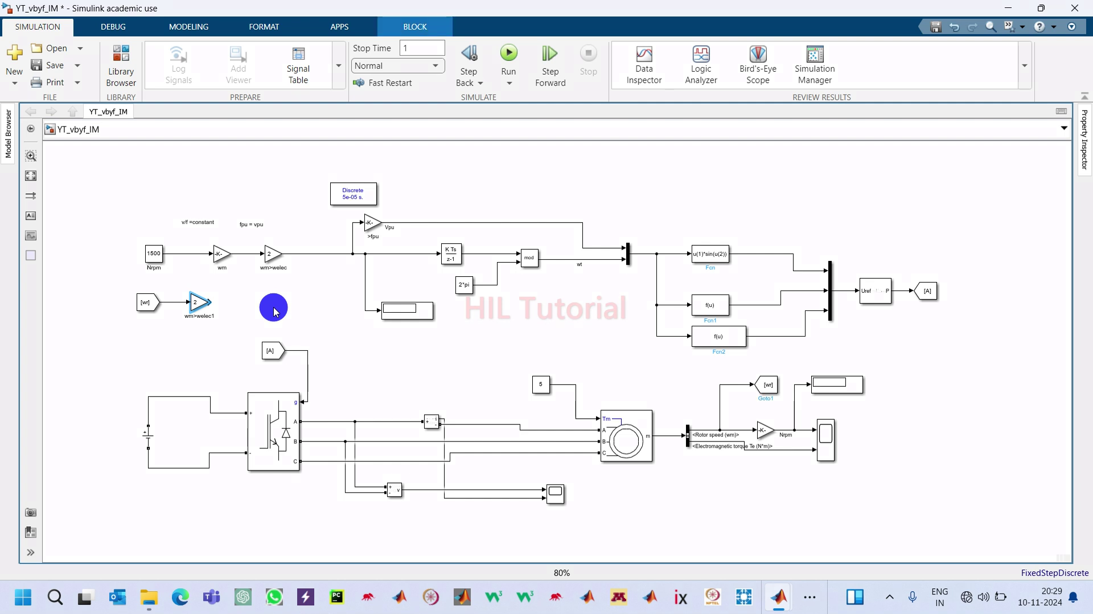
Delete the line leaving wm>welec and shift the speed reference and wr blocks left
click(316, 257)
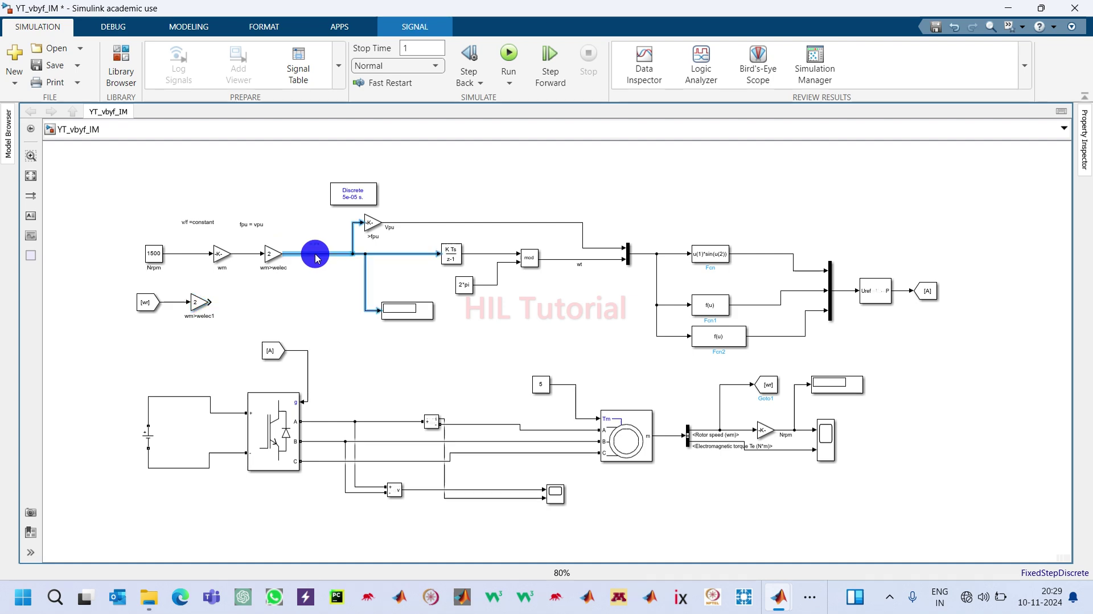
key(Delete)
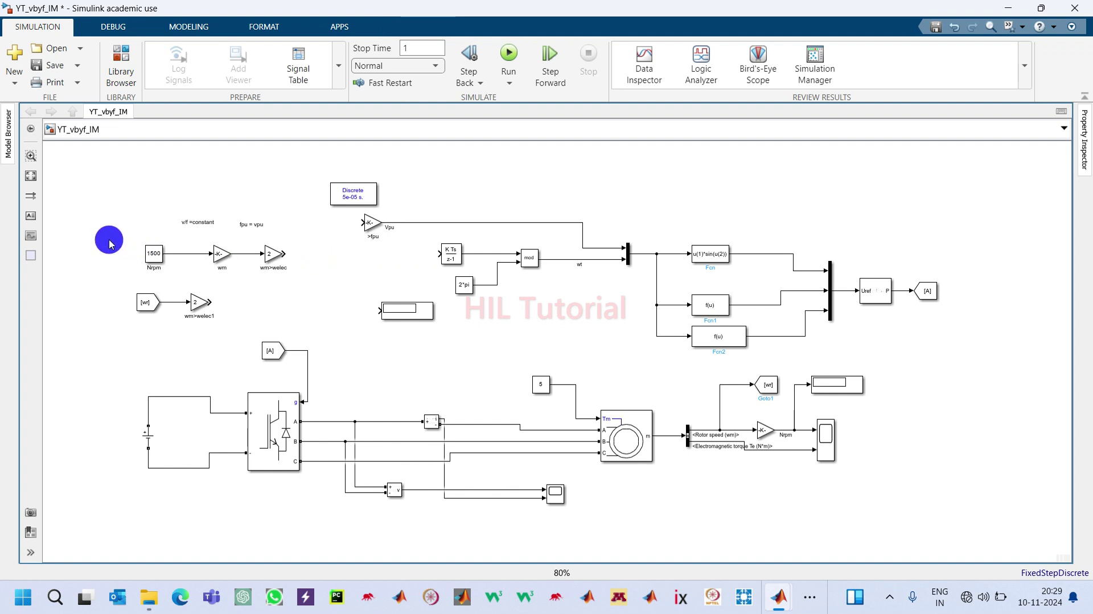
drag(109, 240, 297, 318)
key(Left)
key(Left)
key(Left)
key(Left)
key(Left)
key(Left)
key(Left)
key(Left)
key(Left)
key(Left)
key(Left)
key(Left)
key(Left)
key(Left)
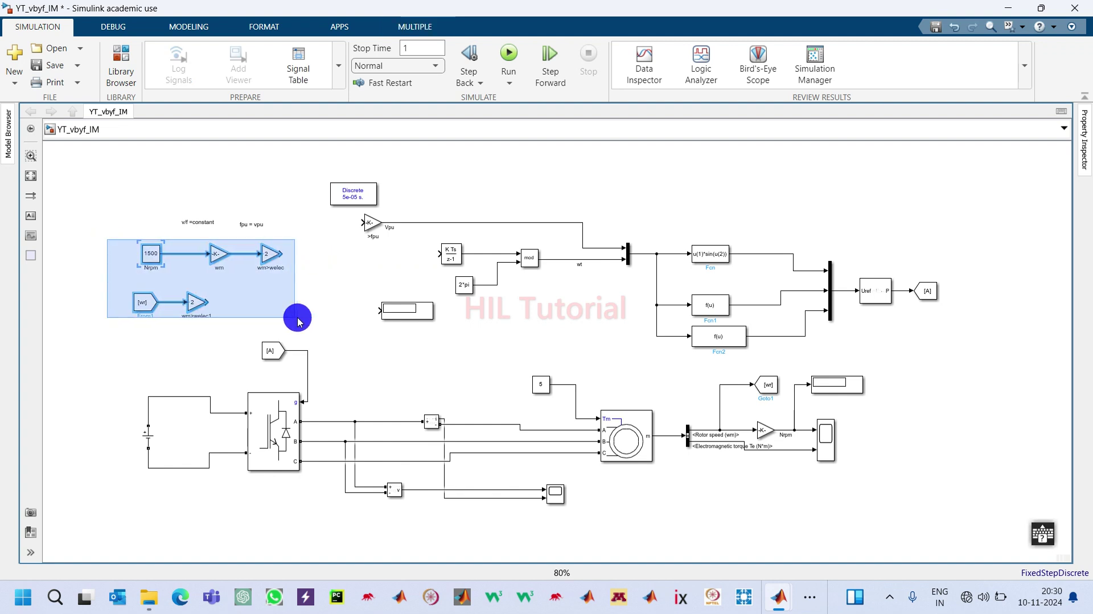
Add a Sum block taking the wm>welec and wm>welec1 outputs as inputs
click(265, 289)
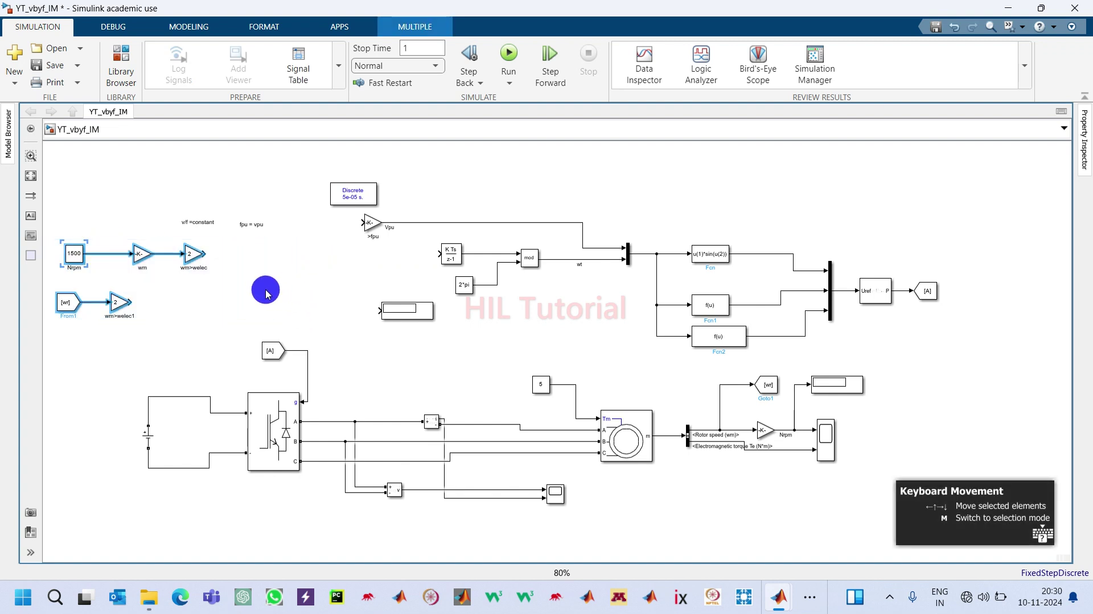
double_click(242, 269)
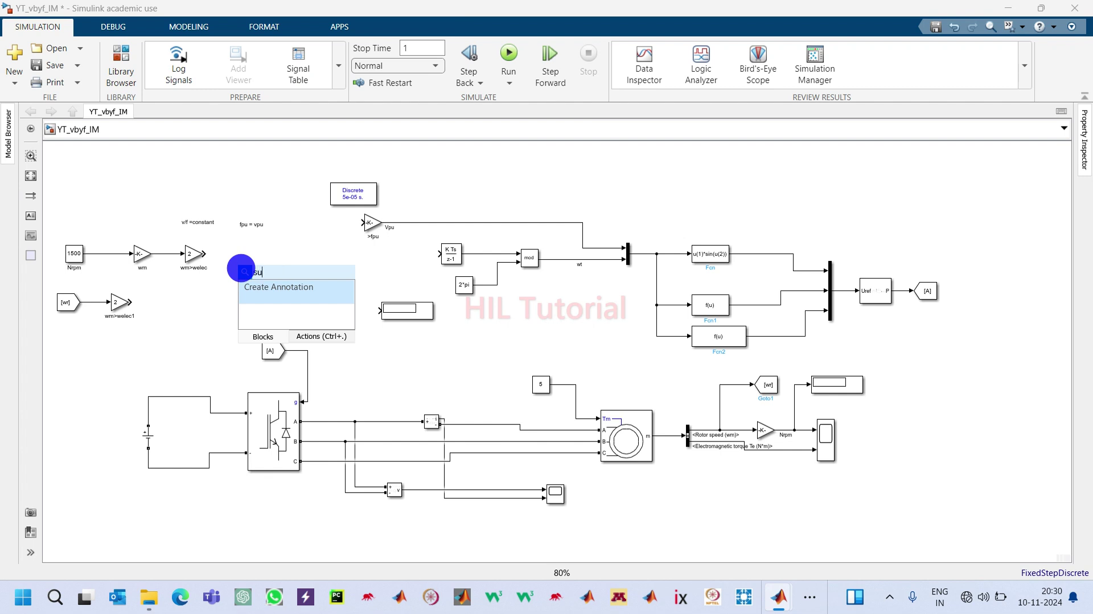
key(Return)
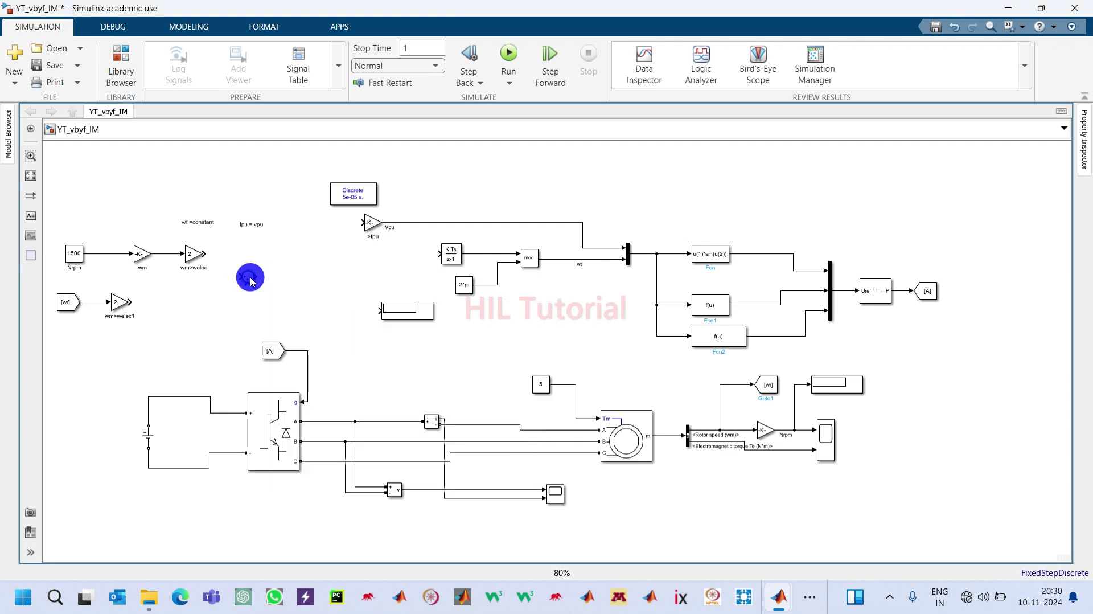
drag(244, 266, 197, 246)
drag(250, 274, 119, 297)
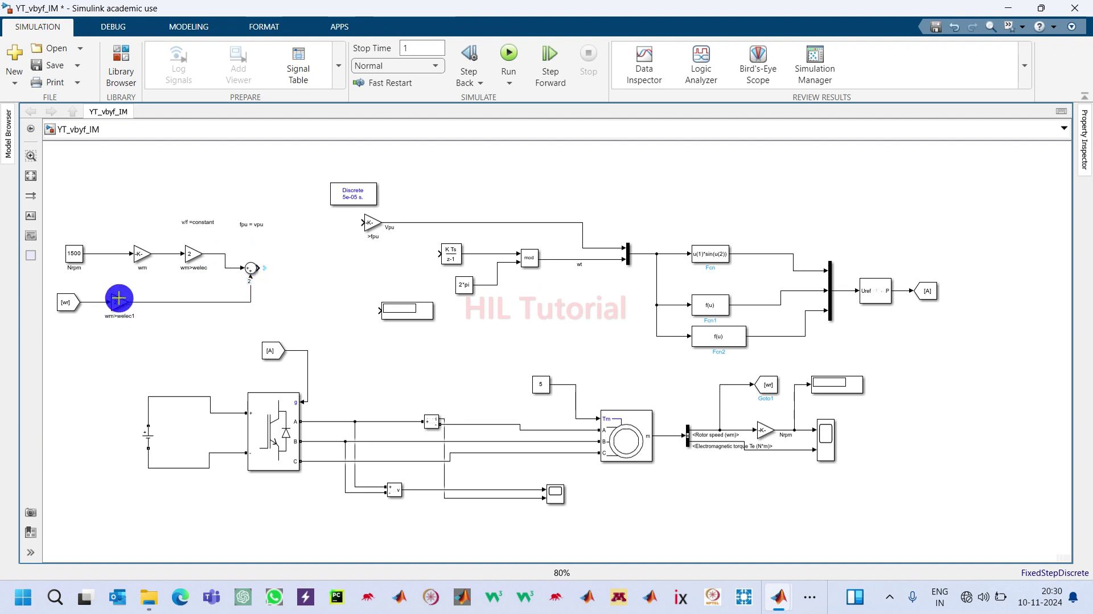
Change the Sum block's sign list to +- so the measured speed is subtracted
double_click(251, 268)
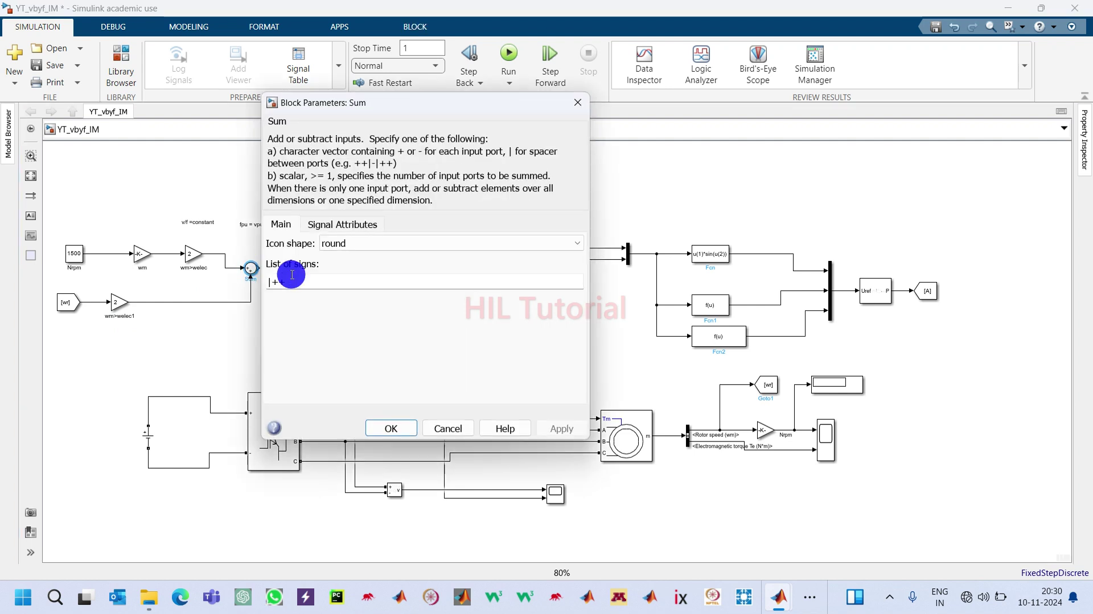
double_click(305, 280)
key(BackSpace)
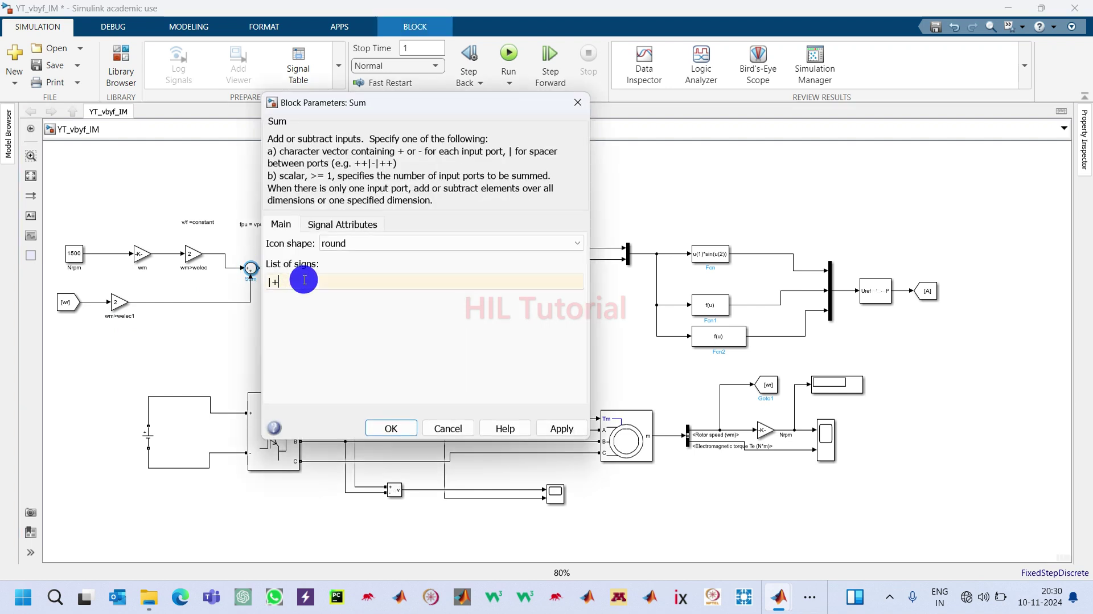
text(-)
key(Return)
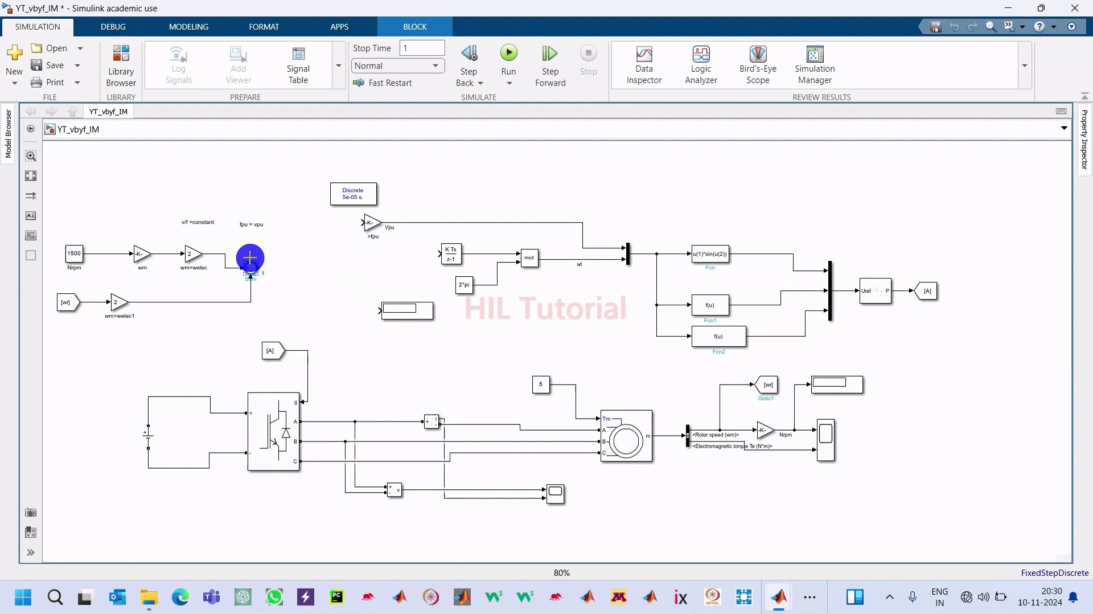
Insert a Simulink/Discrete PID Controller at the Sum output and place it beside the junction
click(259, 266)
drag(301, 261, 299, 260)
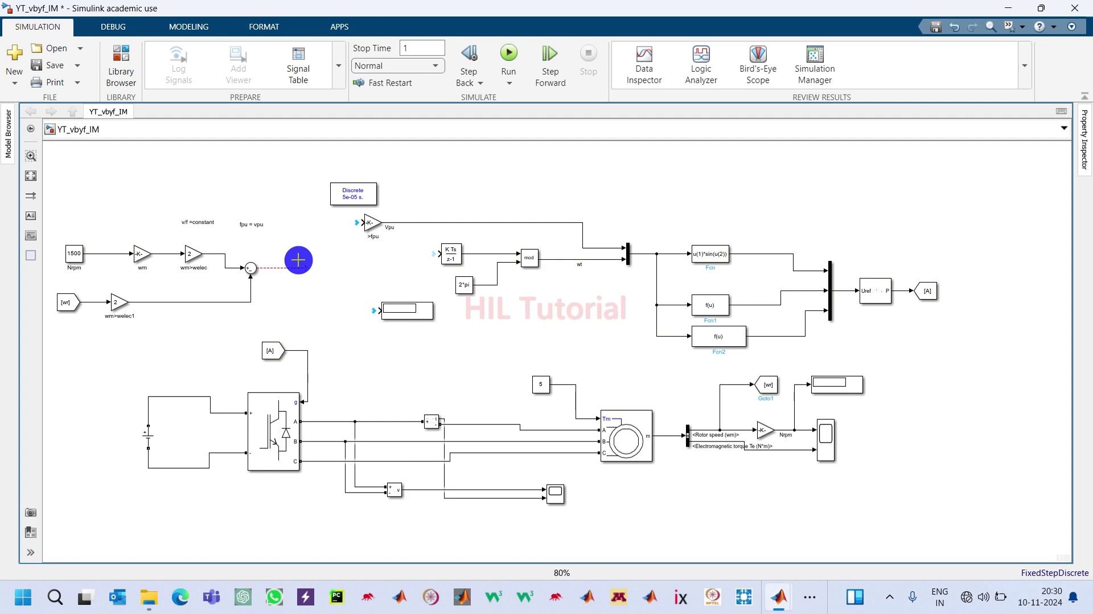
double_click(313, 283)
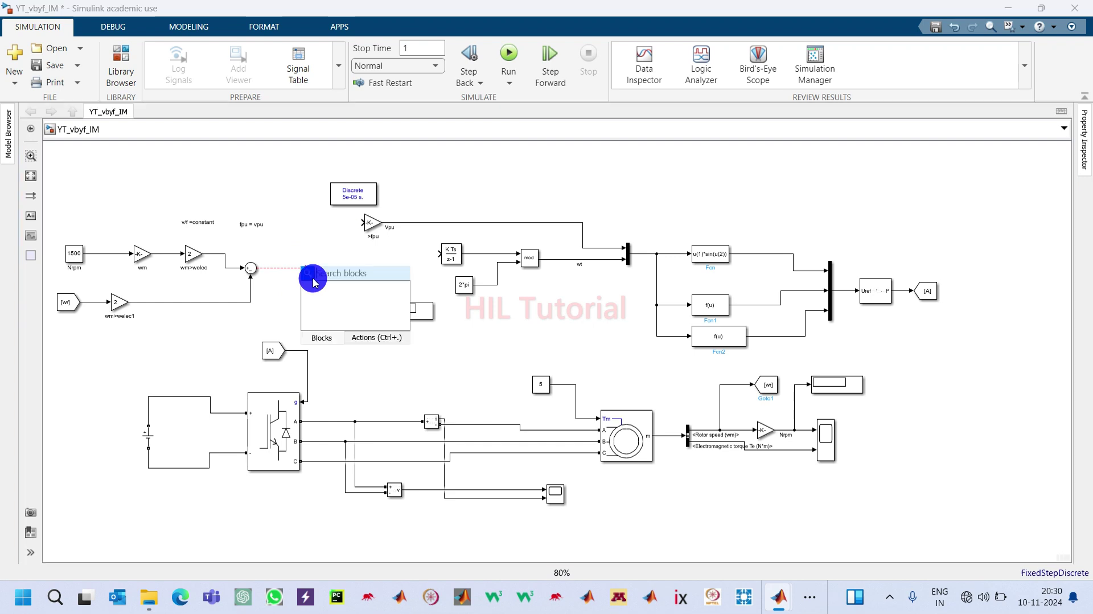
text(pi)
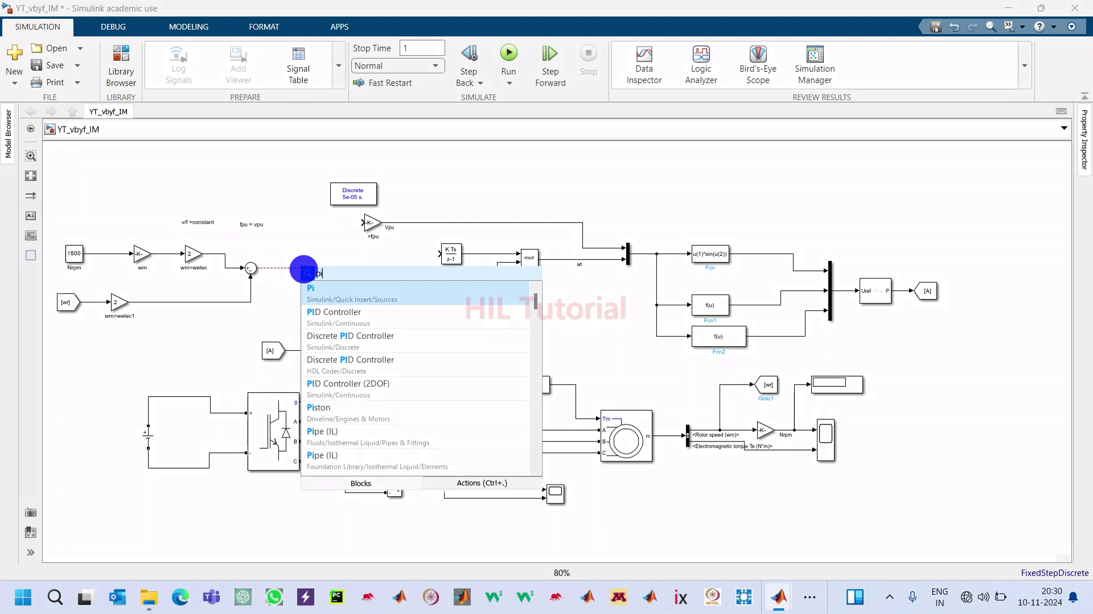
key(Down)
key(Down)
key(Down)
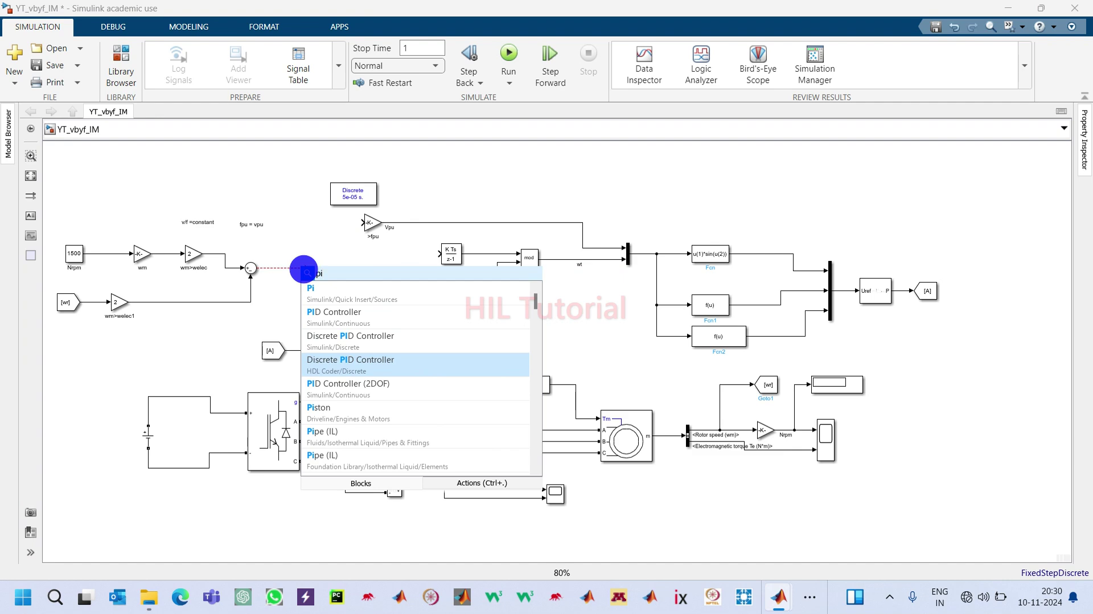
key(Up)
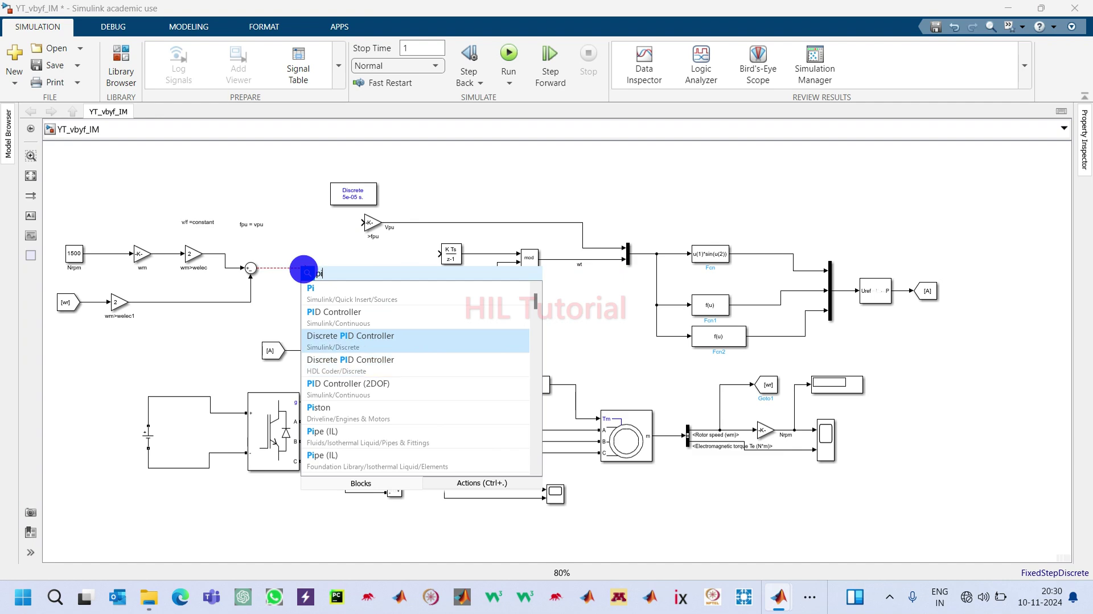
key(Return)
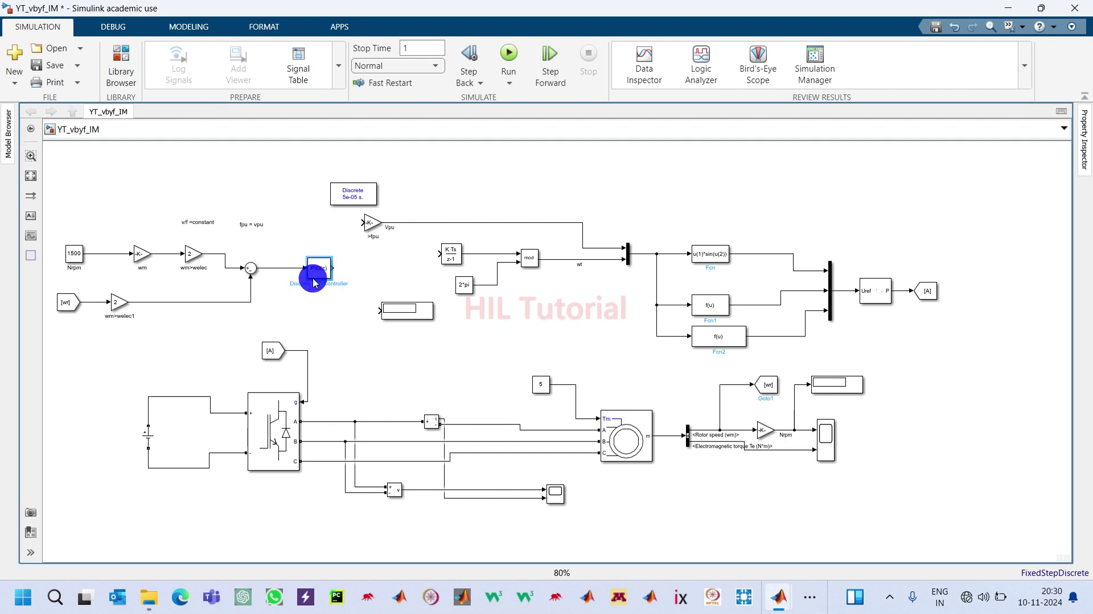
mouse_move(315, 282)
mouse_down()
mouse_move(317, 270)
mouse_move(357, 273)
mouse_move(300, 271)
mouse_up()
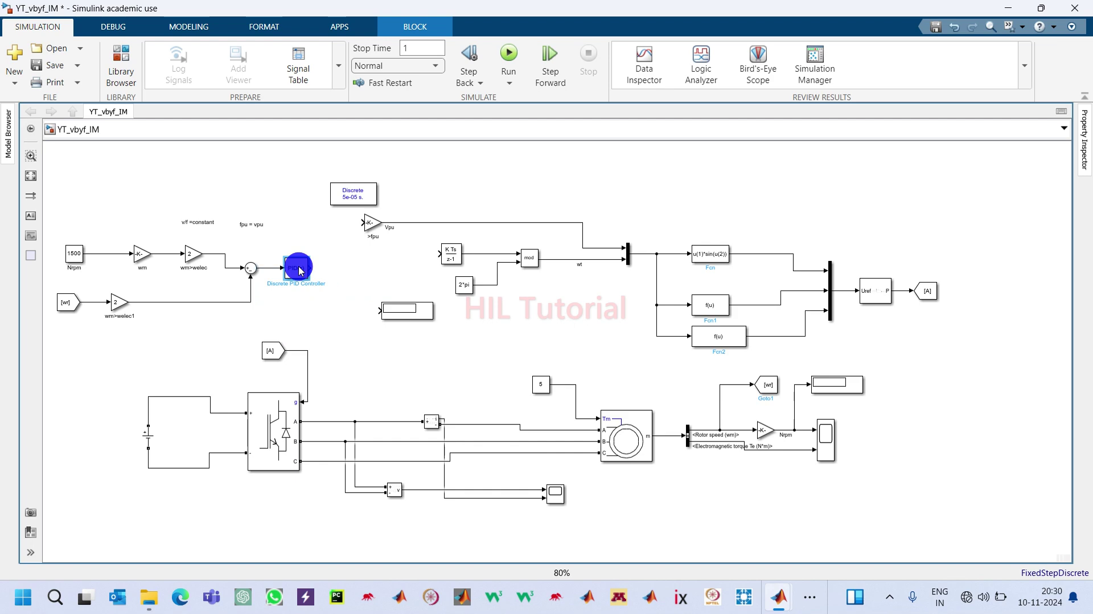
Set the Discrete PID Controller gains to P 0.8 and I 5.2
double_click(297, 267)
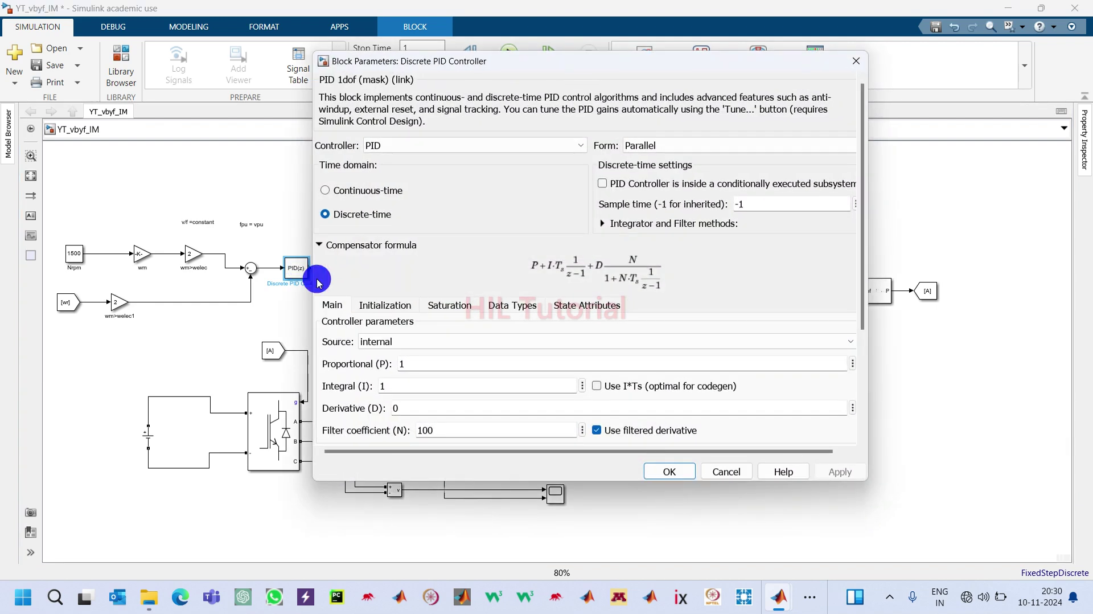
double_click(402, 363)
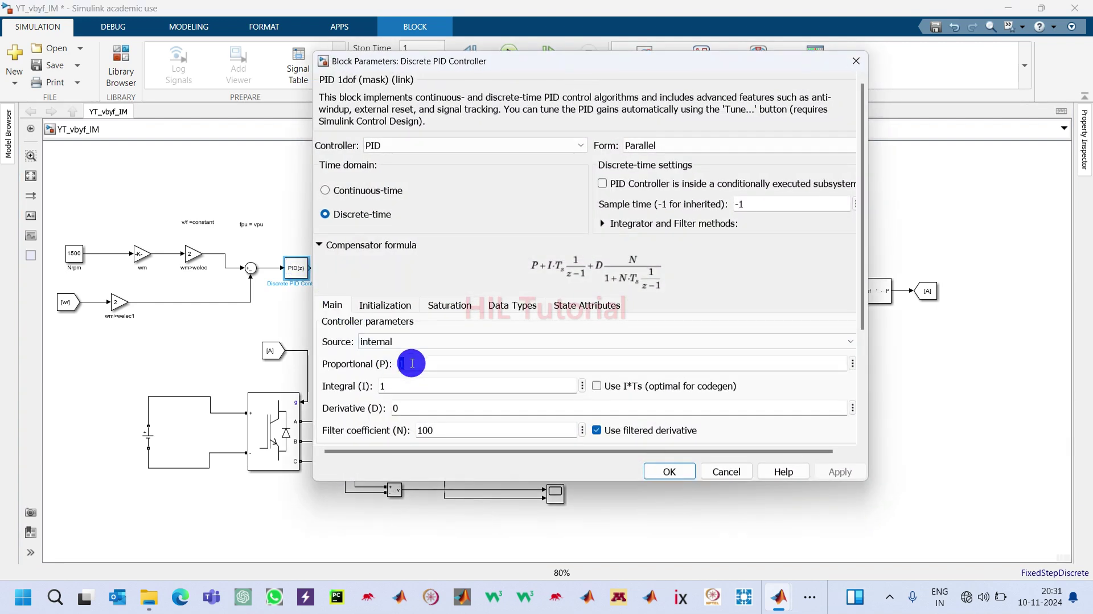
text(0.8)
double_click(409, 380)
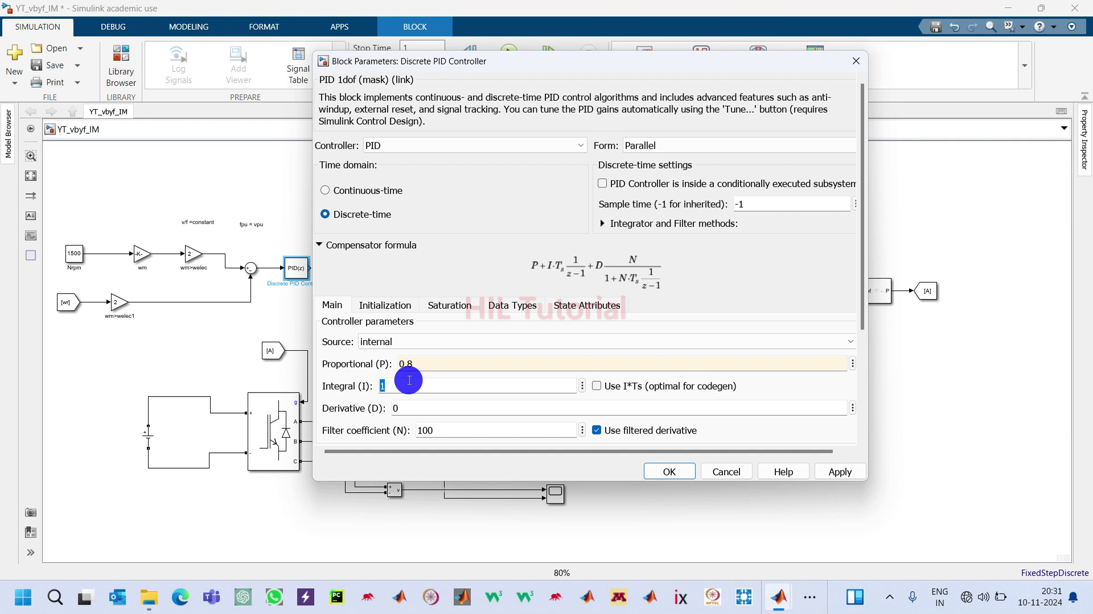
text(5.2)
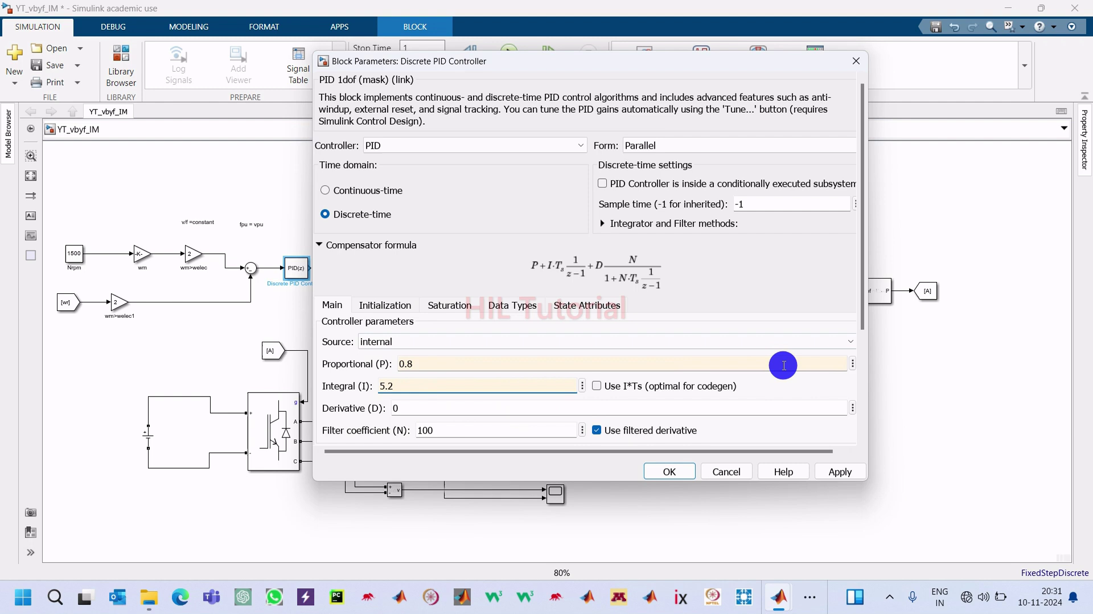
mouse_move(861, 290)
mouse_down()
mouse_move(866, 389)
mouse_move(851, 288)
mouse_up()
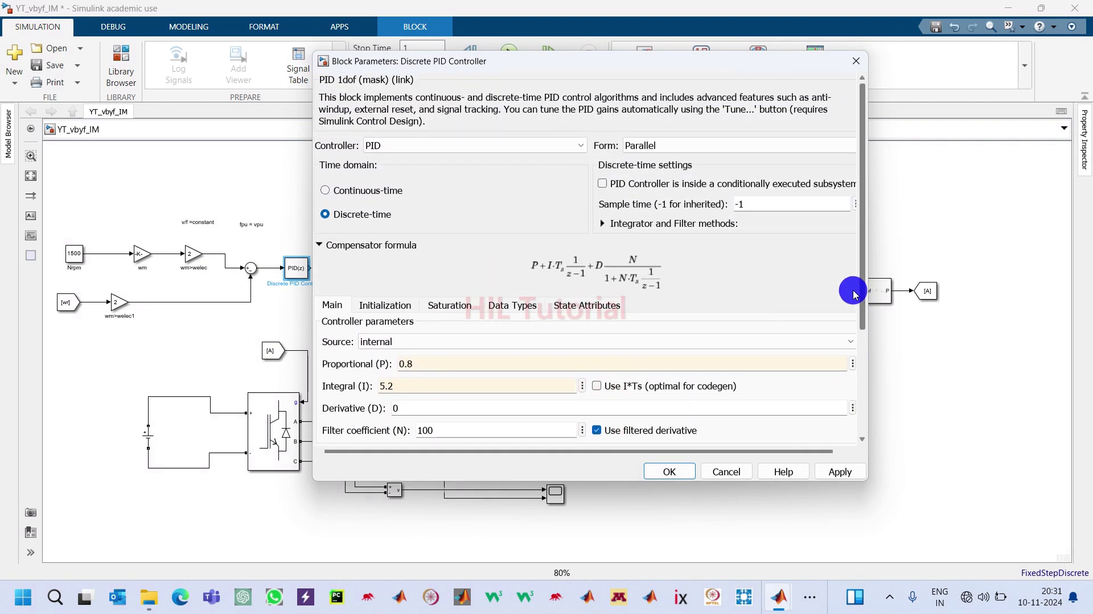
Limit the PID output to 500 / -500 with clamping anti-windup and apply the settings
click(373, 305)
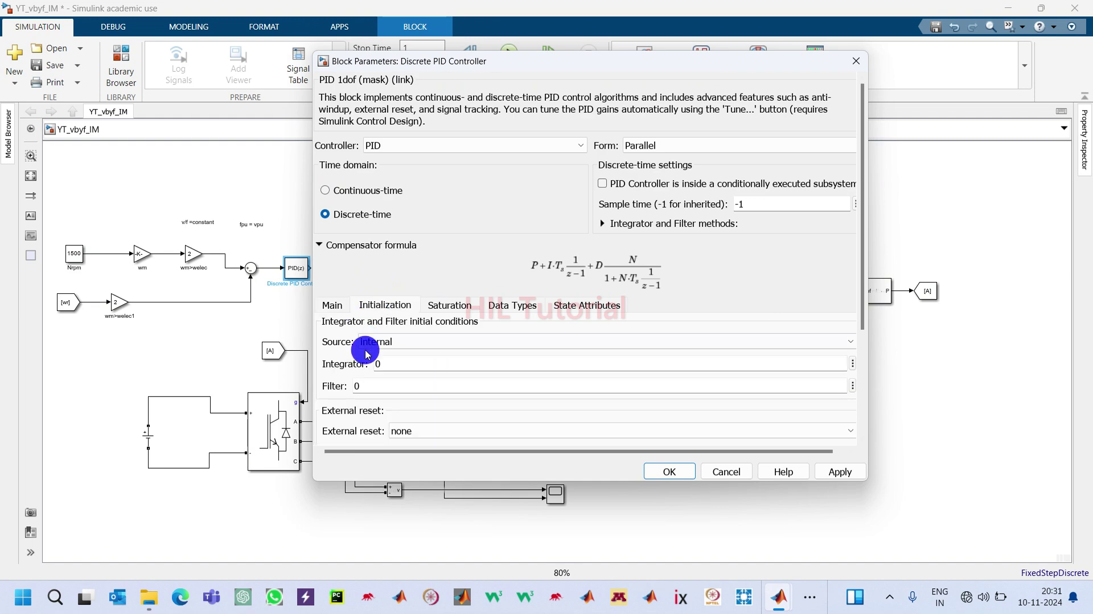
click(436, 307)
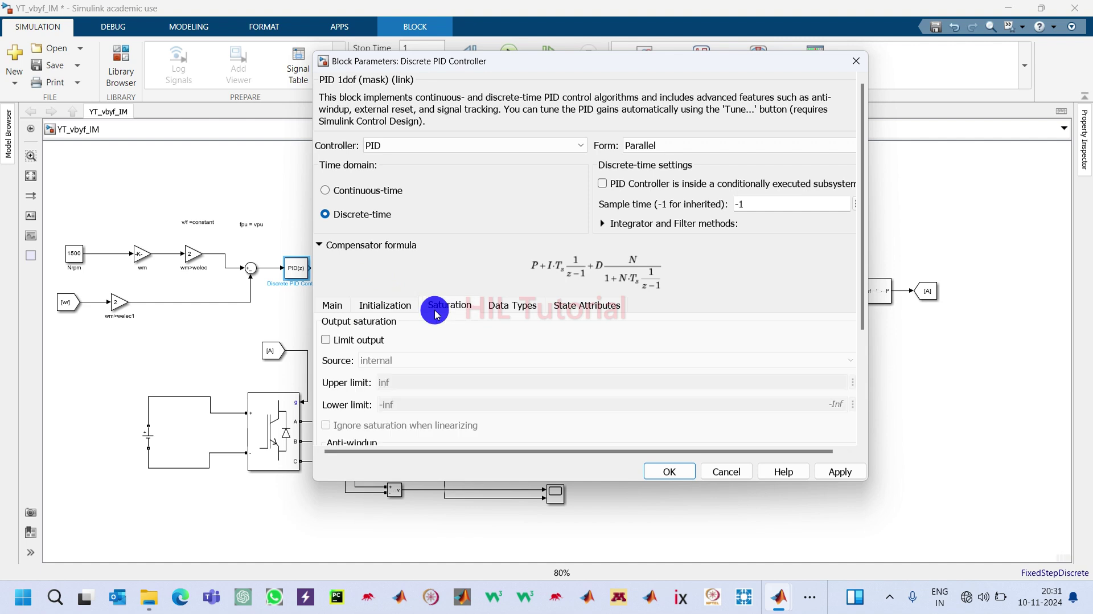
click(326, 340)
double_click(411, 379)
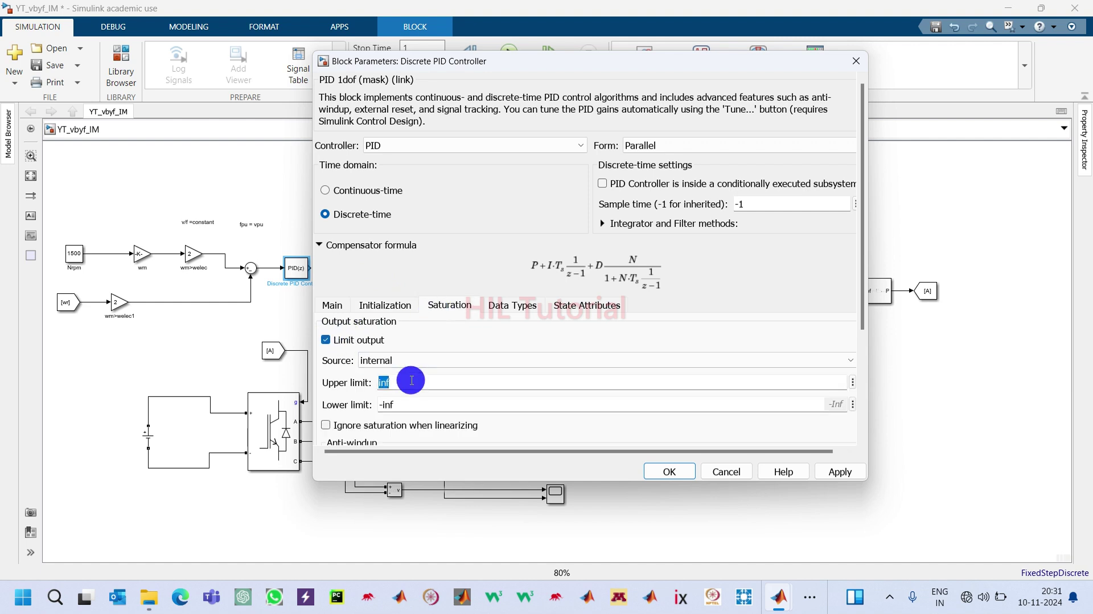
text(-)
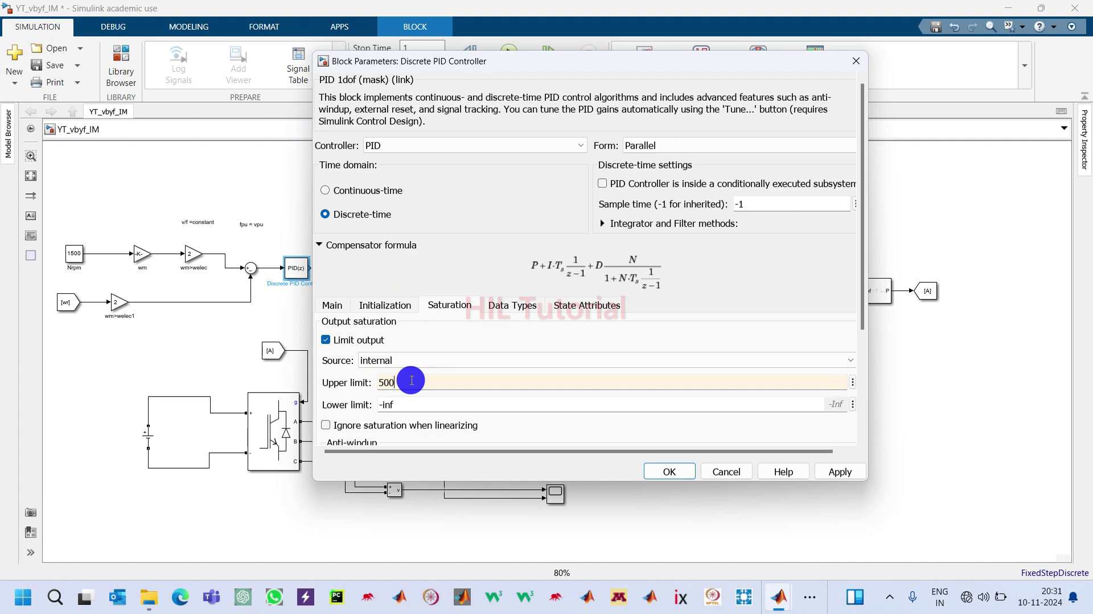
double_click(400, 398)
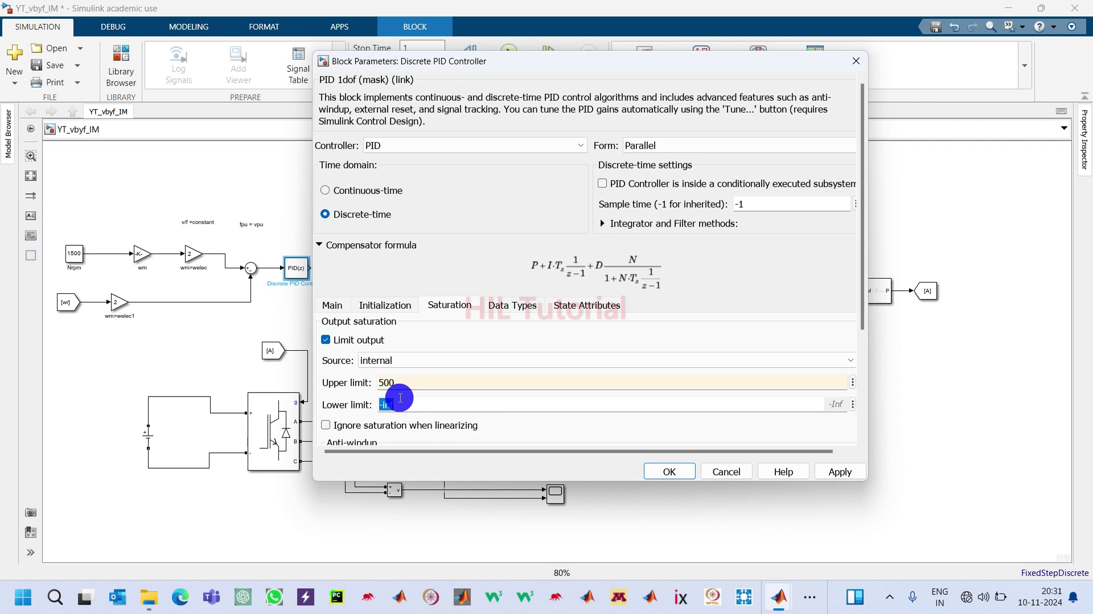
text(-500)
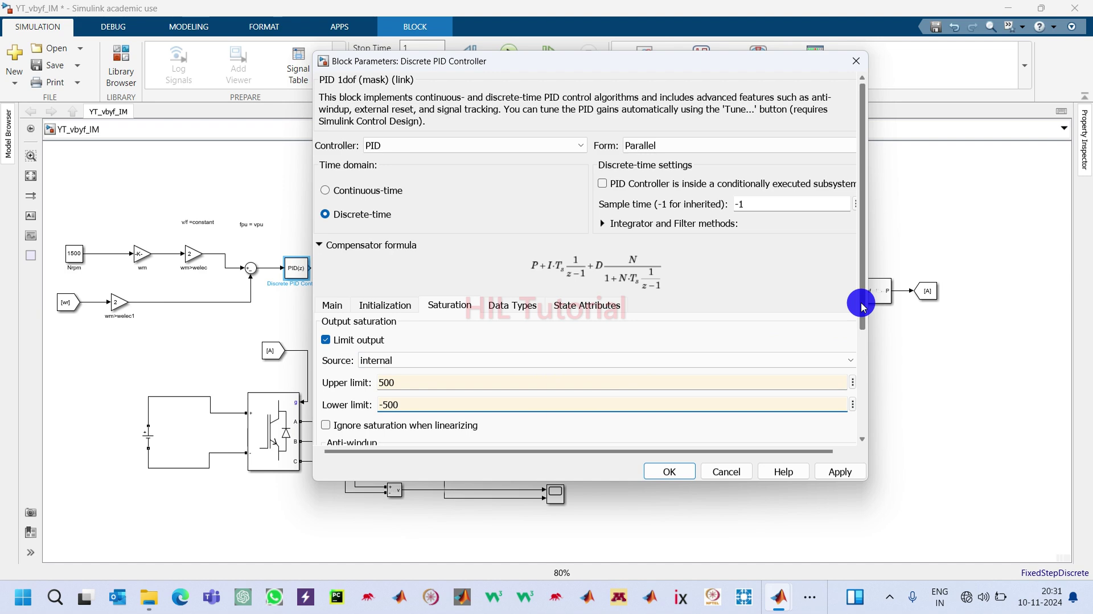
drag(862, 300, 863, 377)
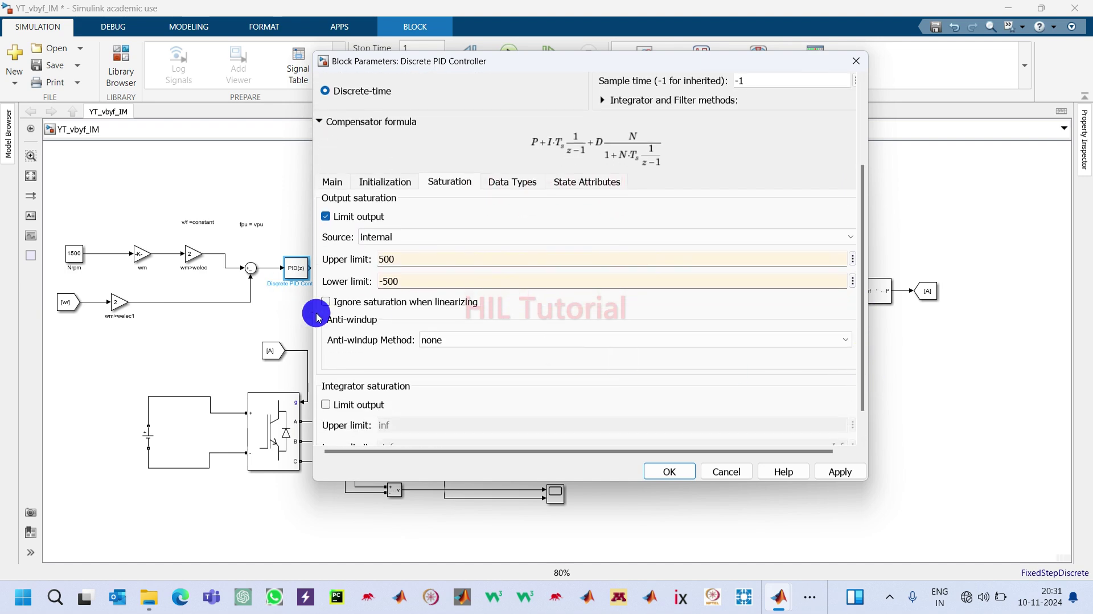
click(452, 343)
click(440, 379)
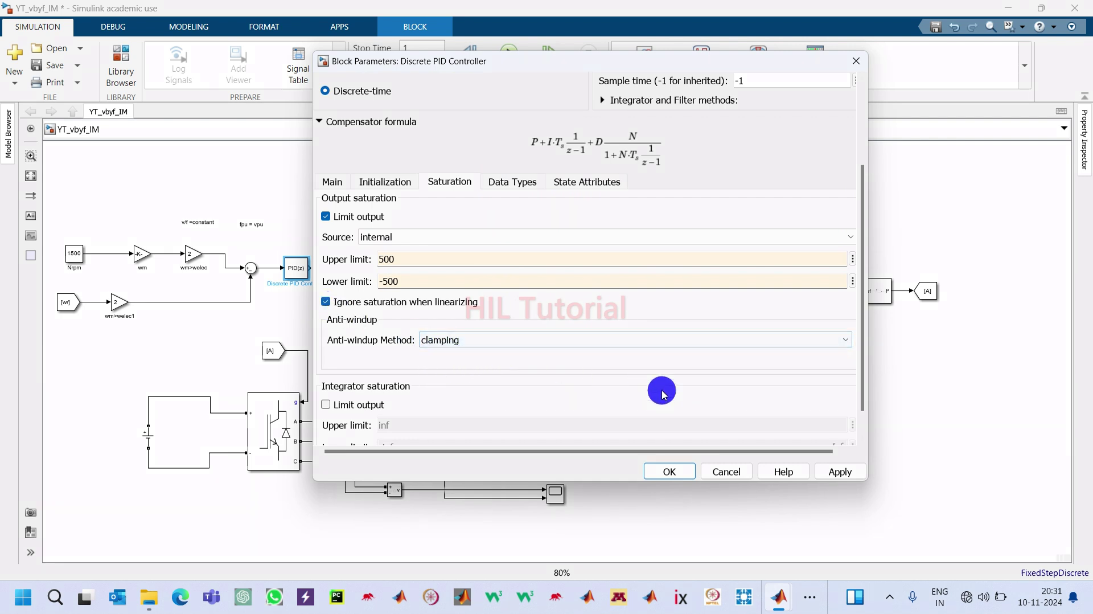
click(844, 473)
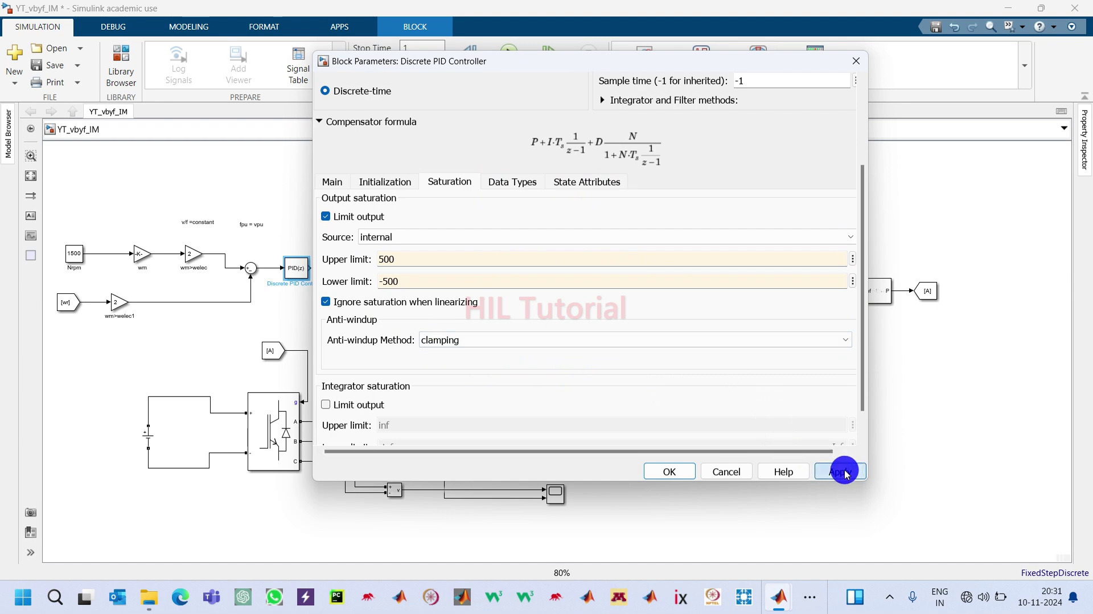
click(676, 476)
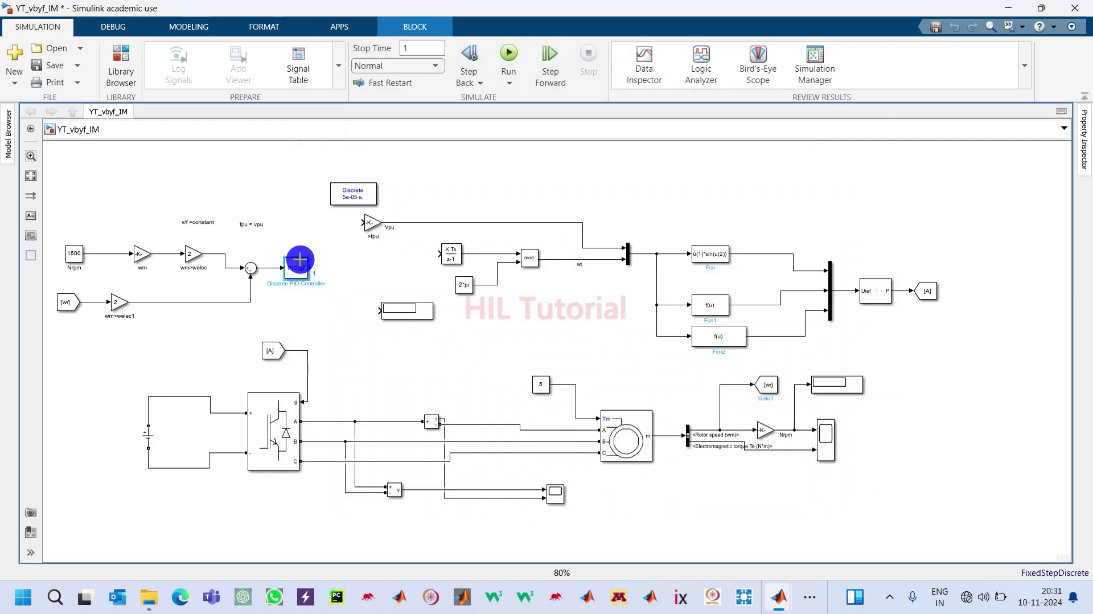
Connect the PID output to the fpu gain, the K Ts/(z-1) integrator and the Display
mouse_move(300, 259)
mouse_down()
mouse_move(376, 240)
mouse_move(364, 222)
mouse_up()
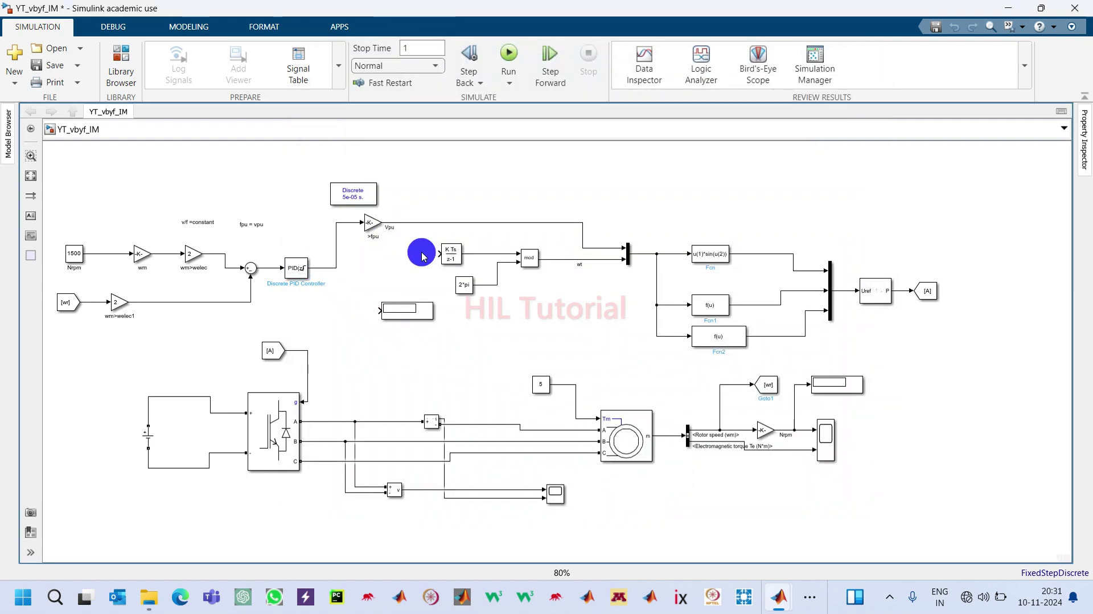
drag(439, 253, 327, 243)
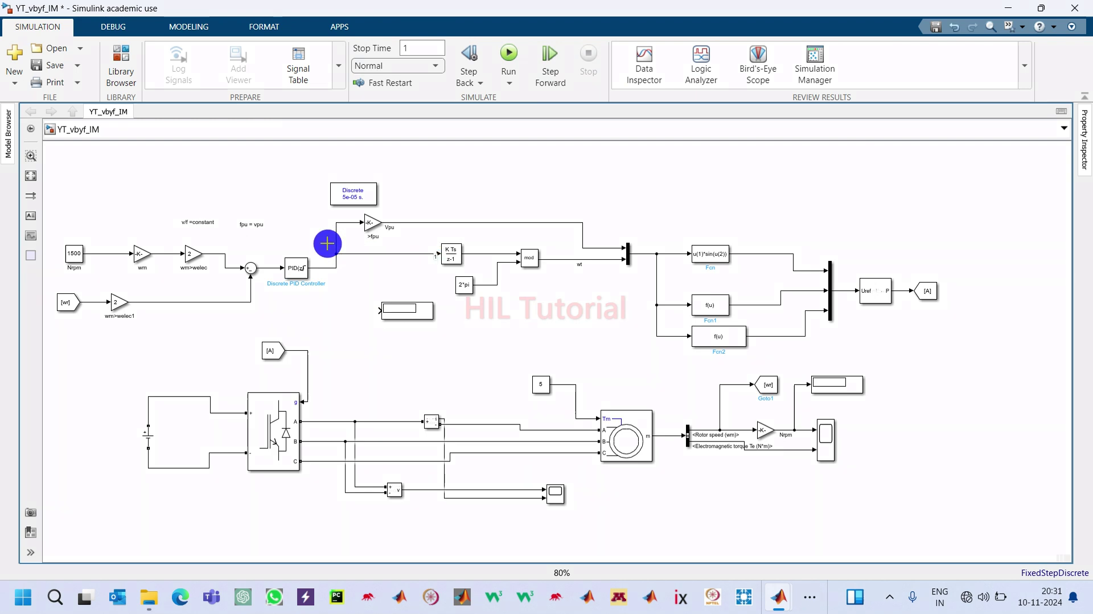
drag(380, 310, 349, 241)
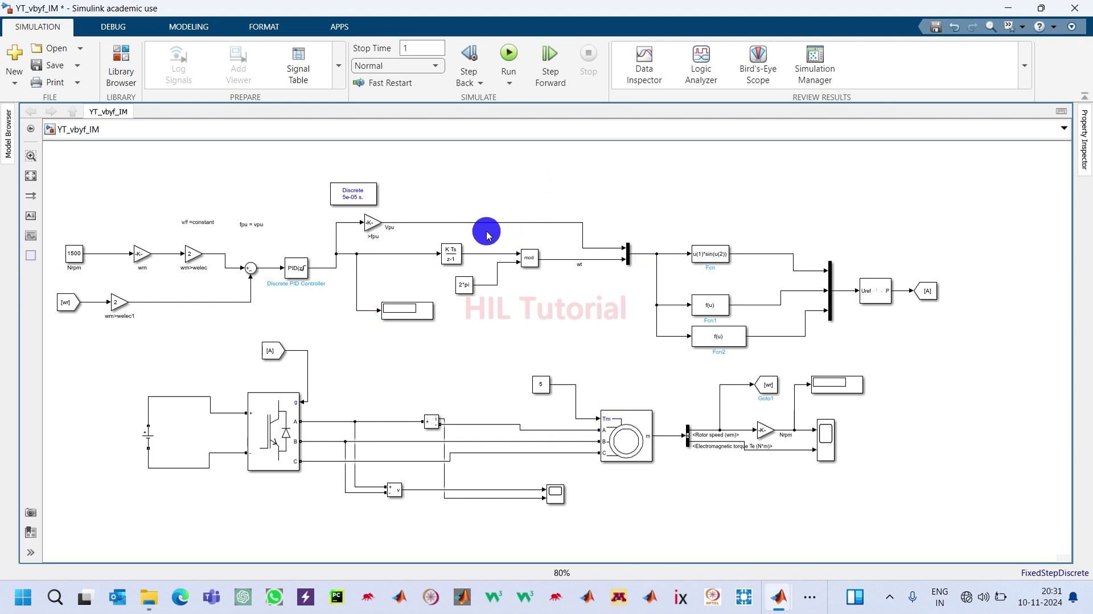
click(365, 228)
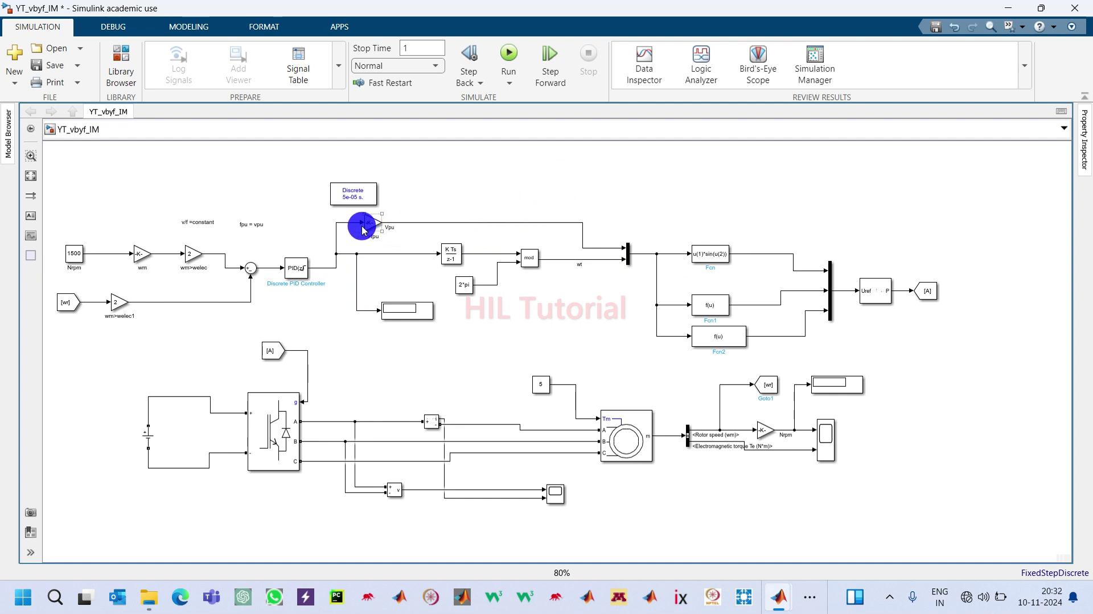
click(364, 241)
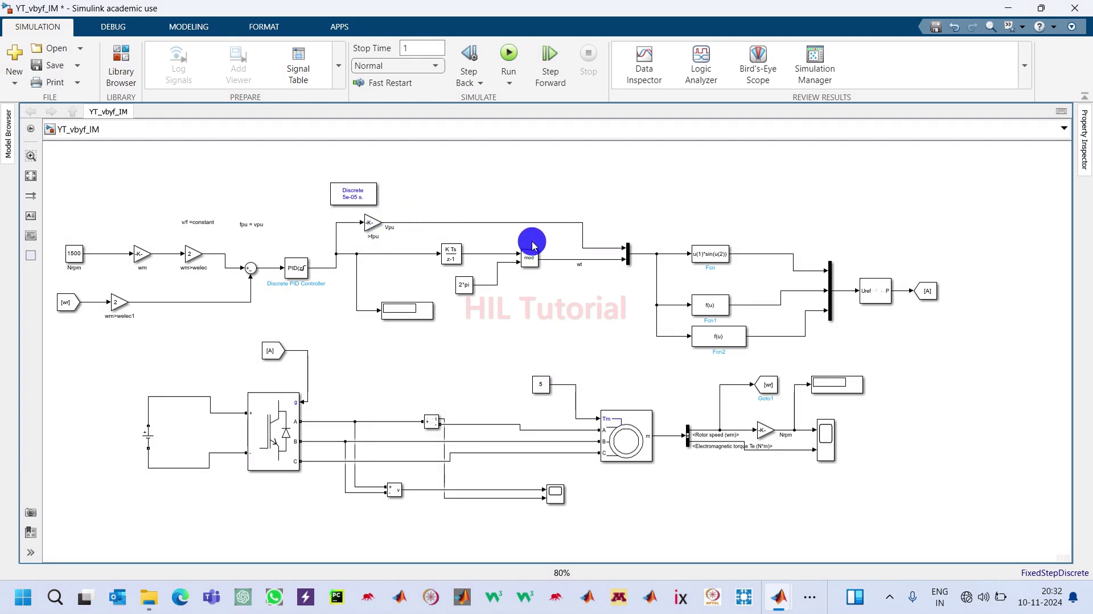
Insert a Saturation block into the Vpu signal line
double_click(484, 191)
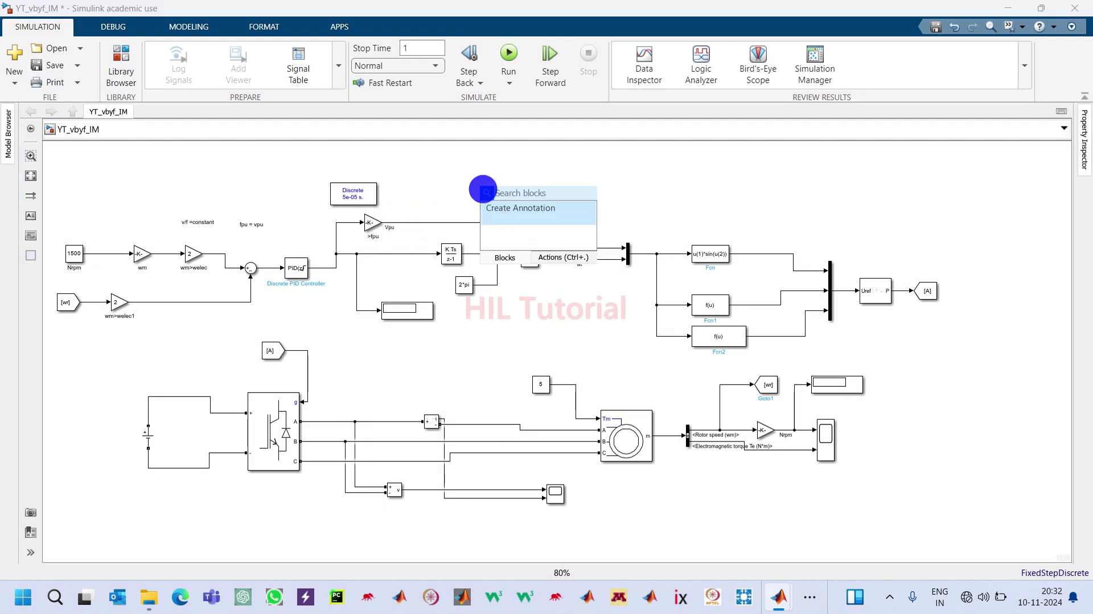
text(satur)
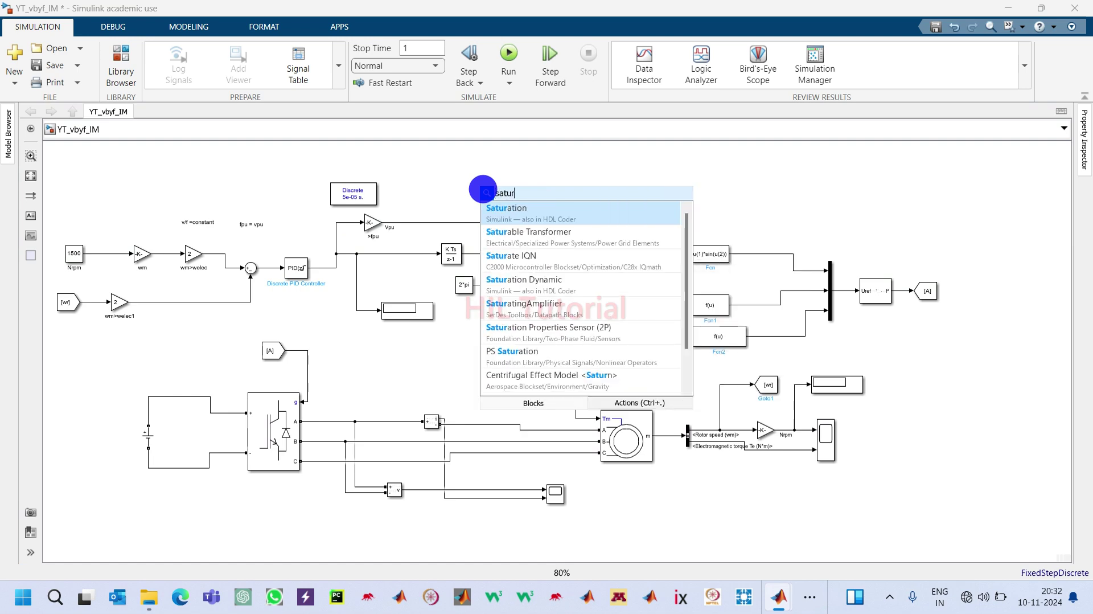
key(Return)
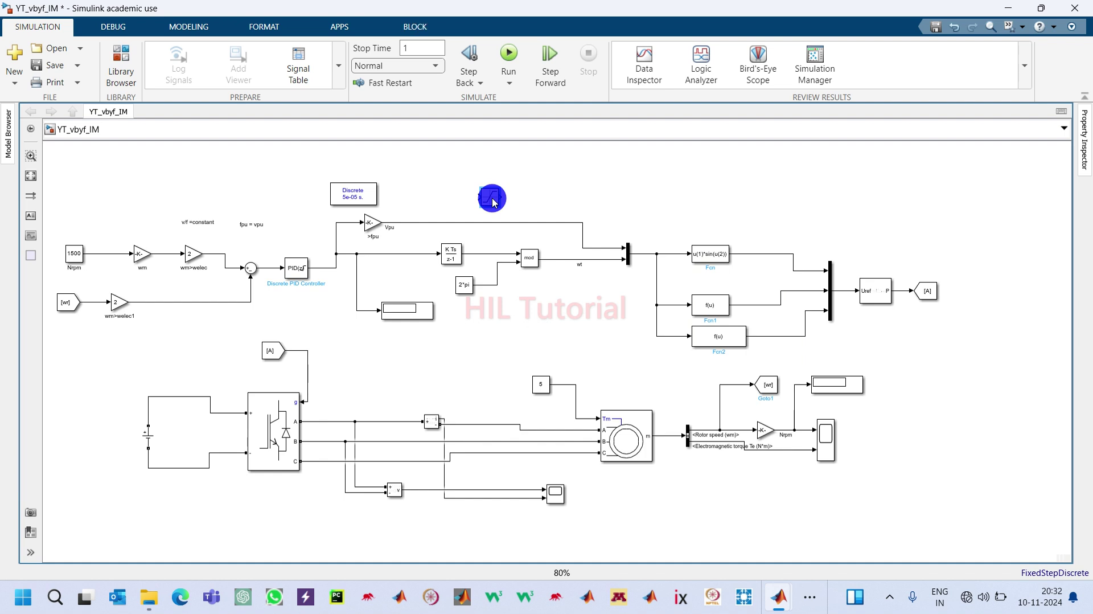
drag(493, 203, 490, 226)
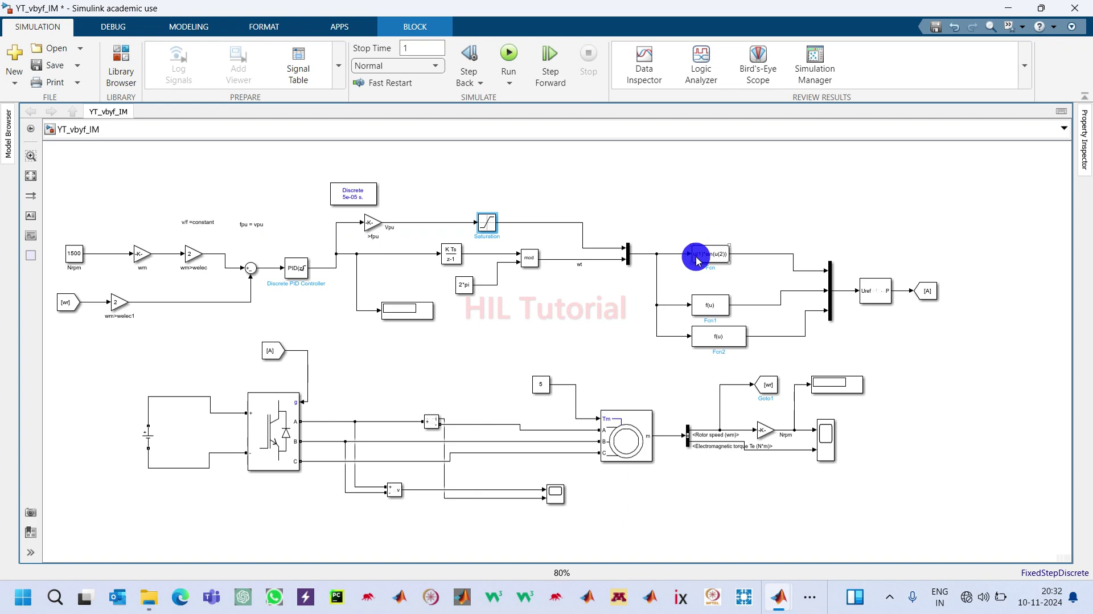
Set the Saturation lower limit to 0 and upper limit to 1
double_click(486, 226)
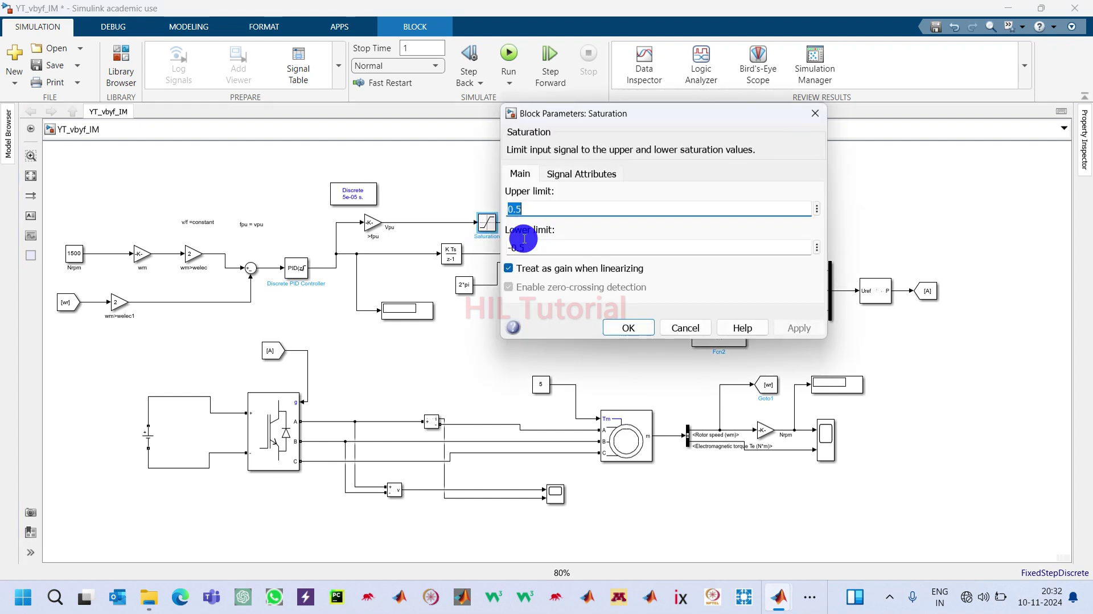
double_click(520, 246)
text(0)
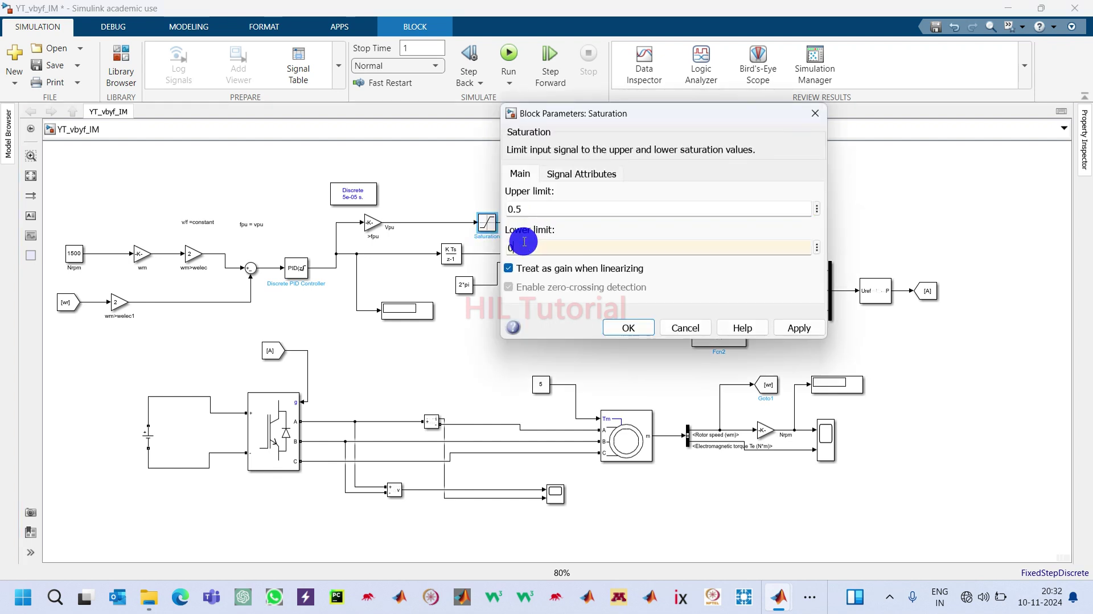
double_click(520, 207)
text(1)
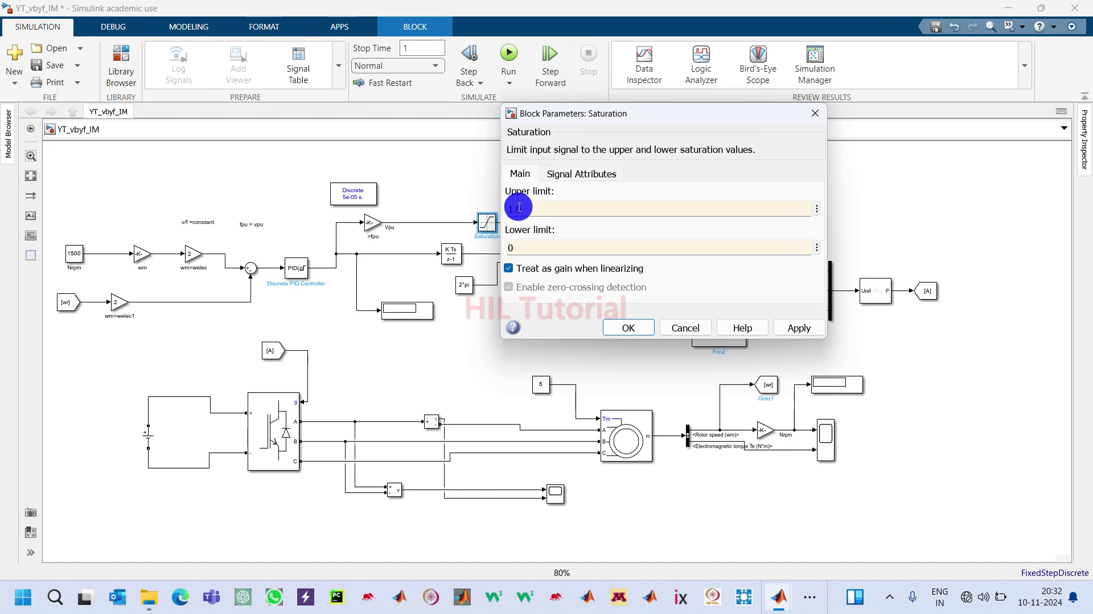
key(Return)
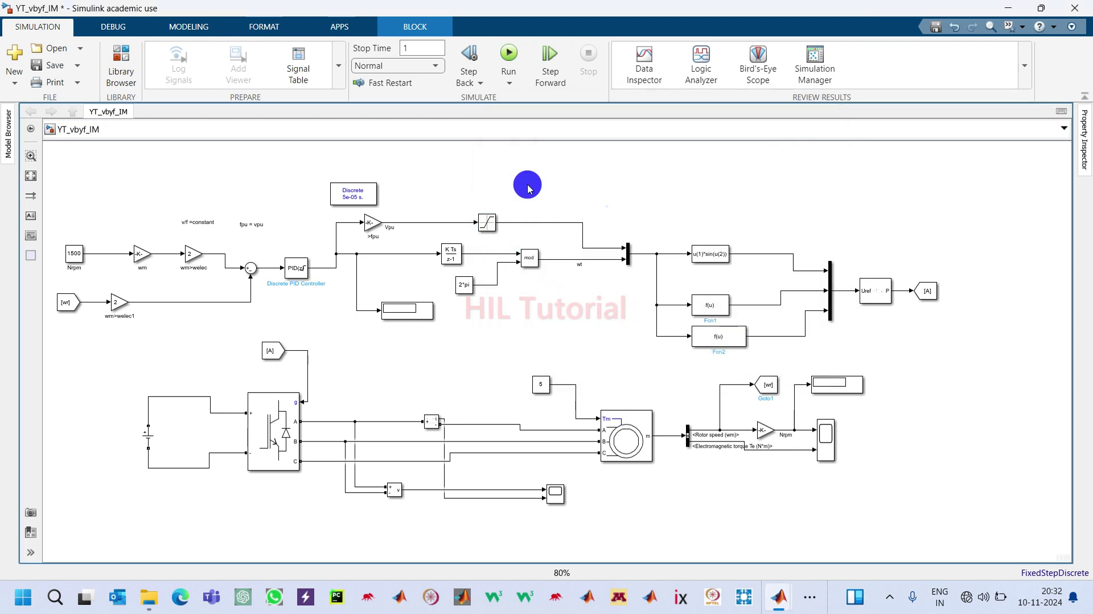
Set the Nrpm Constant block's value to 1200
double_click(66, 250)
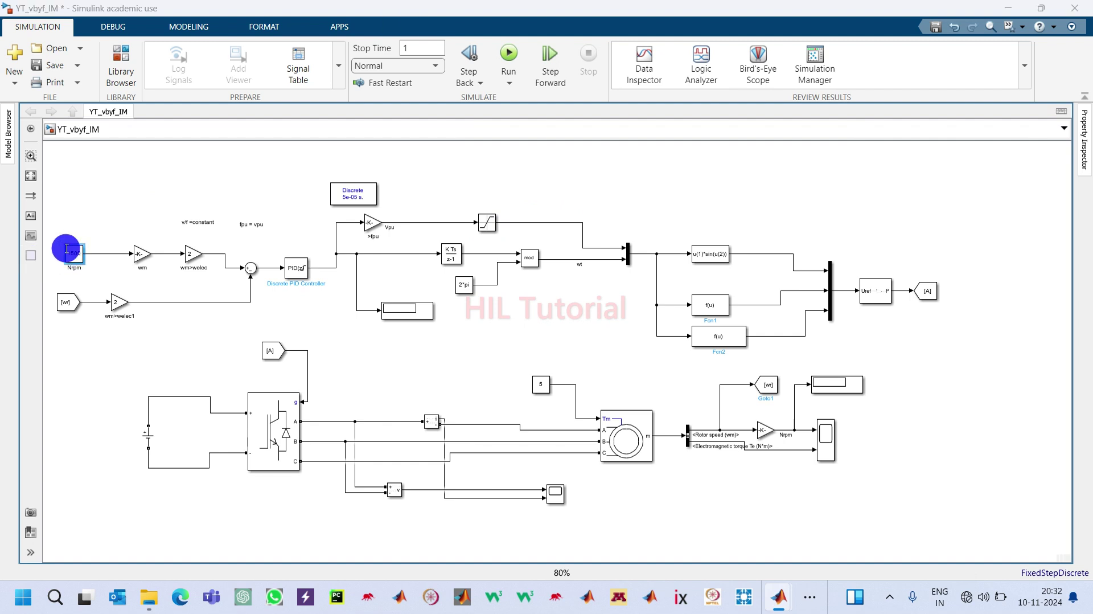
double_click(142, 262)
text(1200)
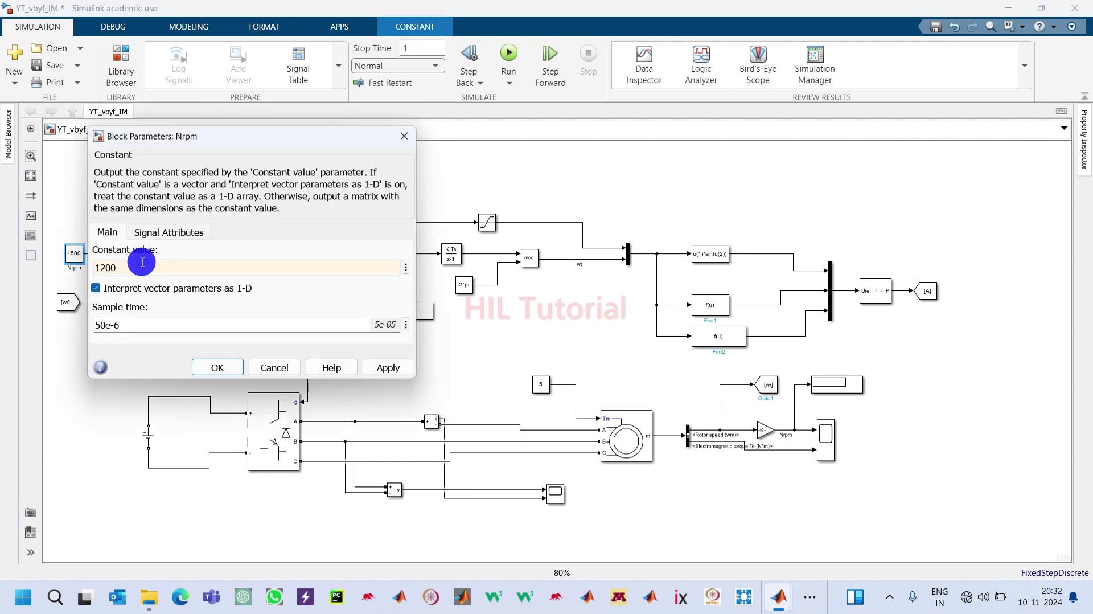
key(Return)
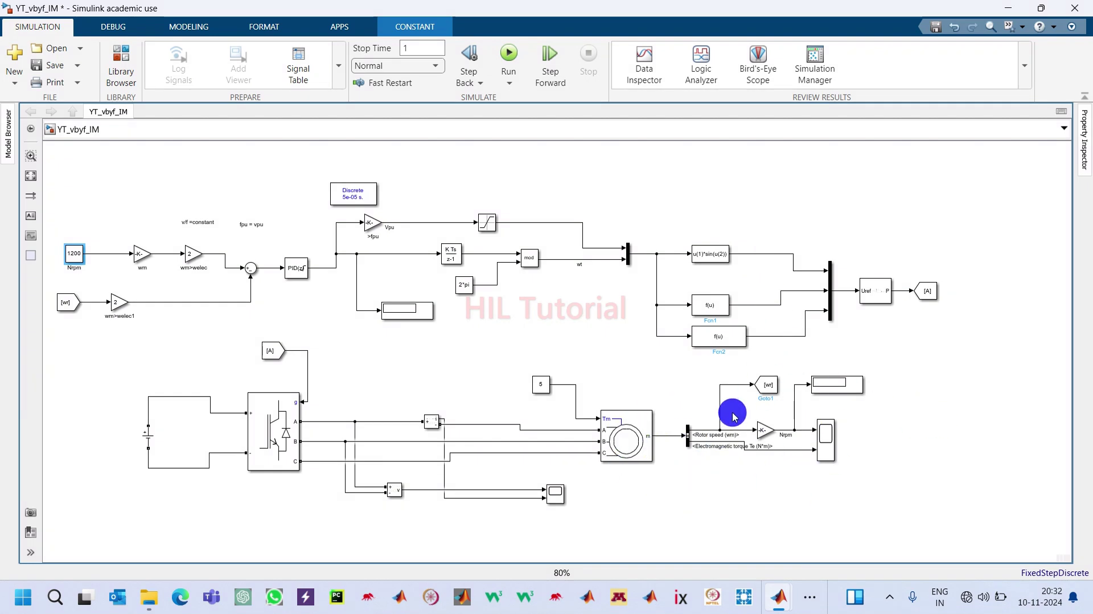
Select the Discrete PID Controller and the [wr] feedback tag to point them out
click(302, 271)
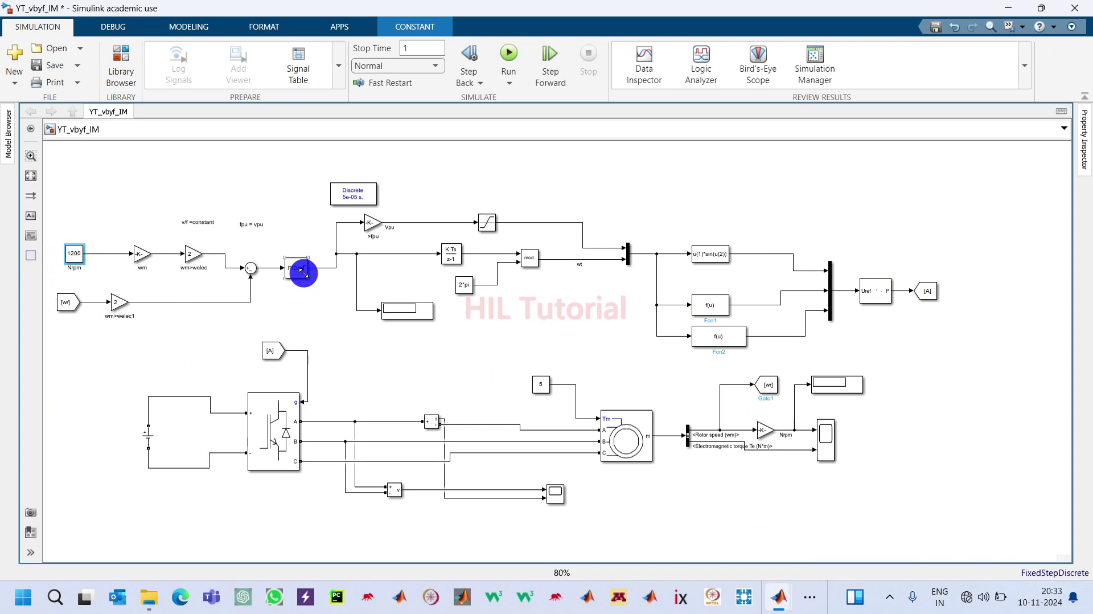
click(273, 305)
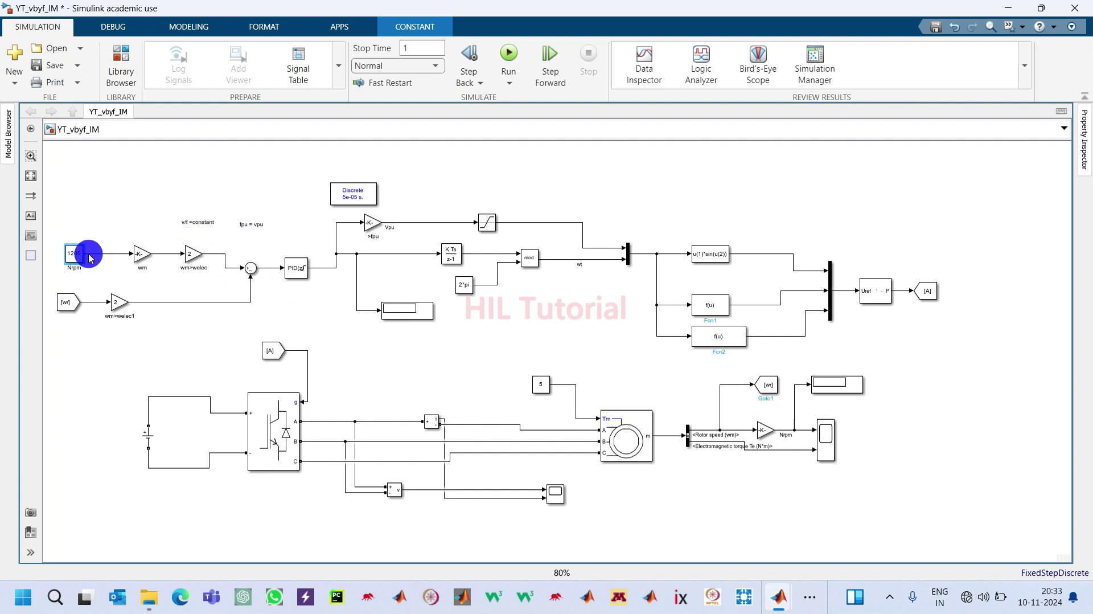
click(72, 305)
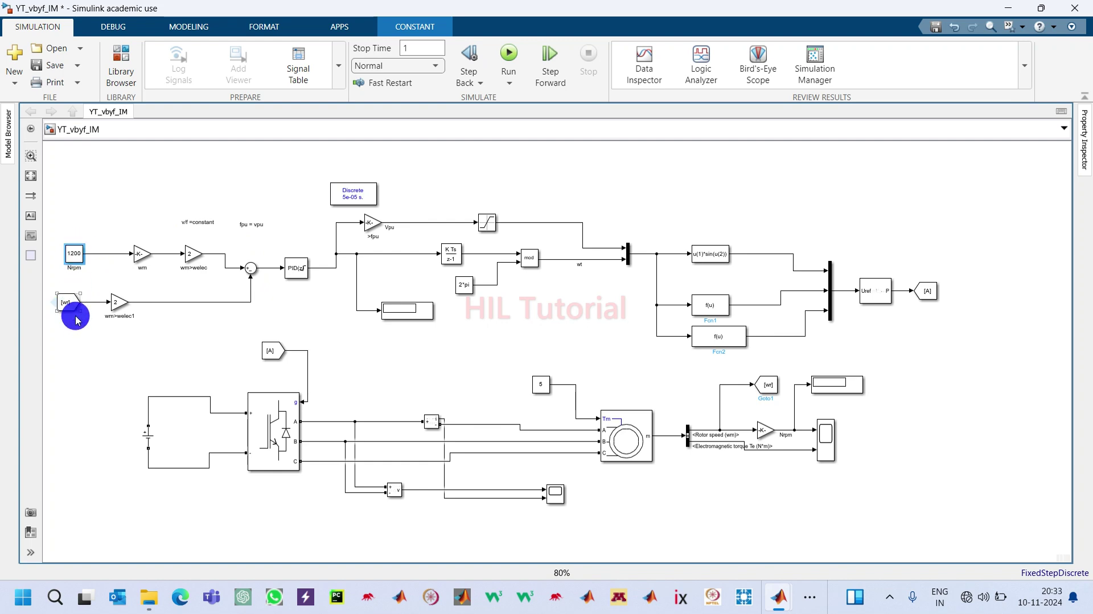
click(275, 237)
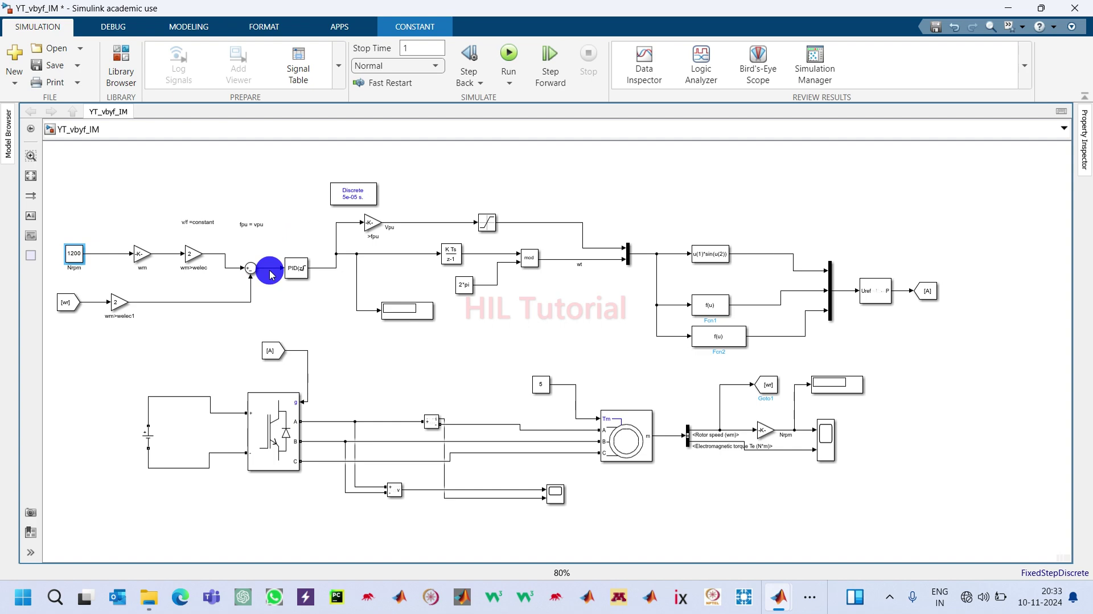
click(299, 271)
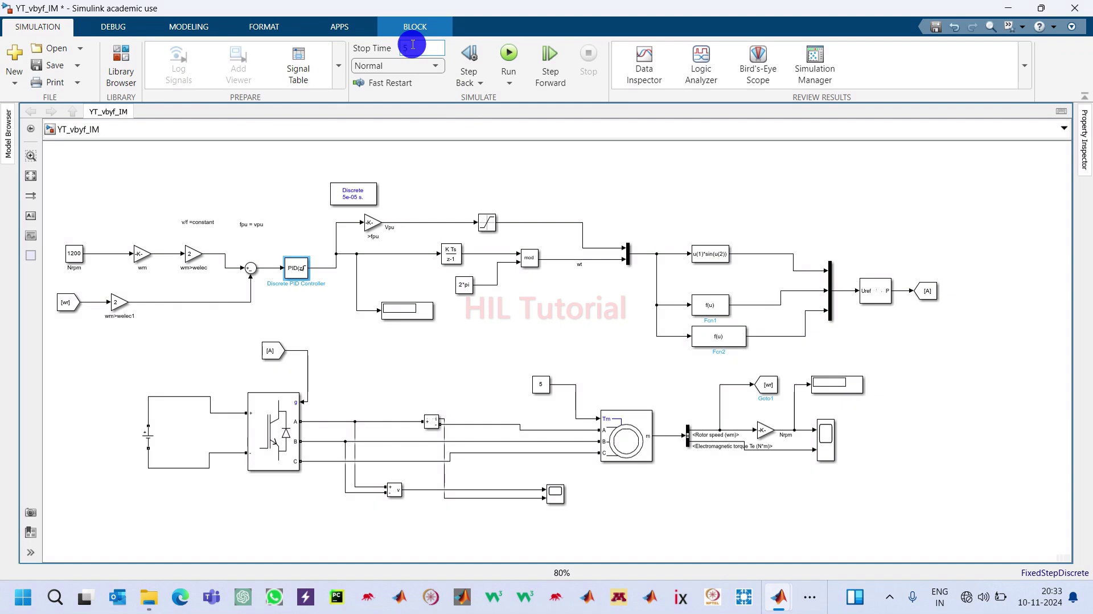
Run the 5-second simulation and open the speed and torque scope
click(509, 57)
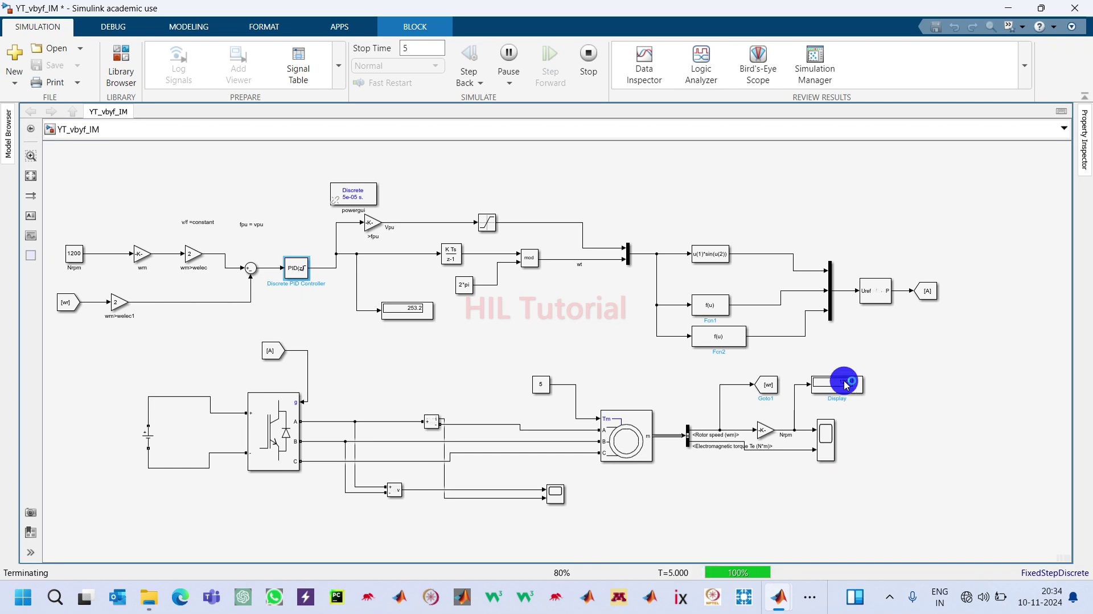
double_click(826, 440)
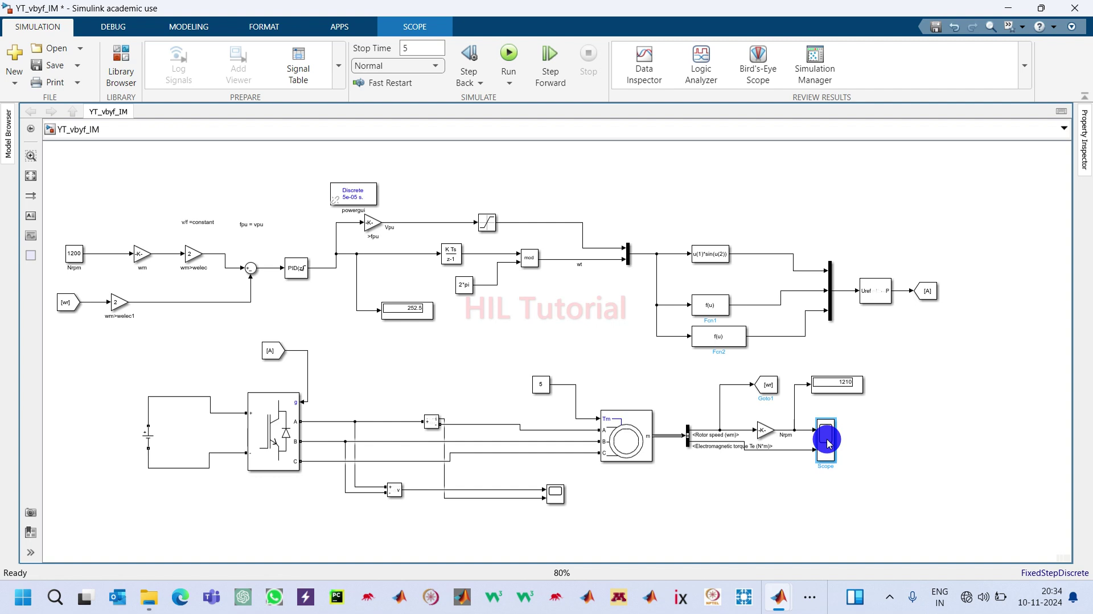
double_click(826, 442)
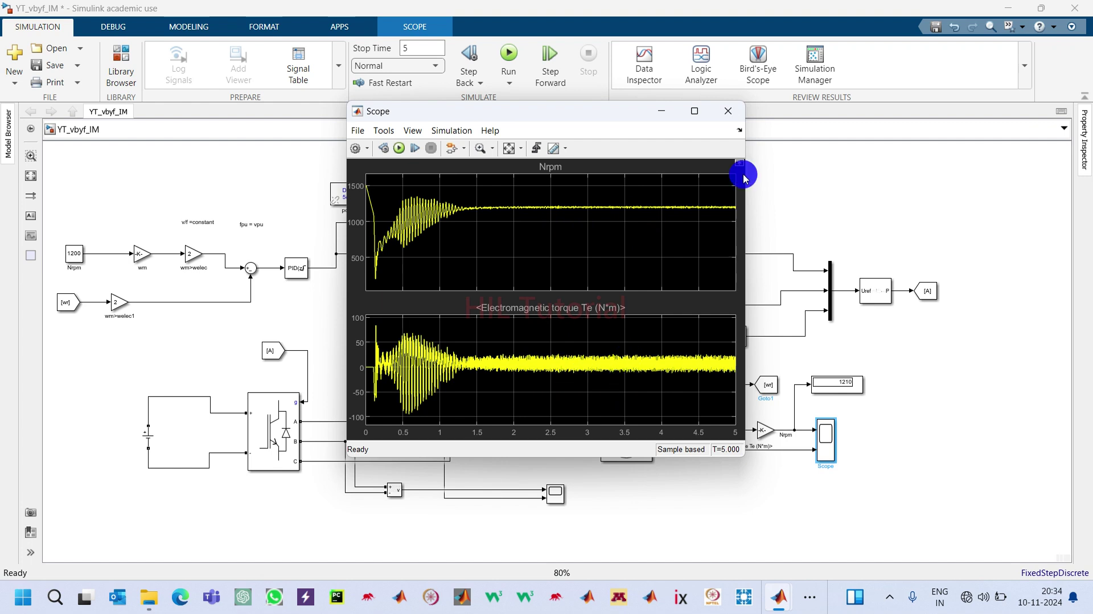
click(727, 111)
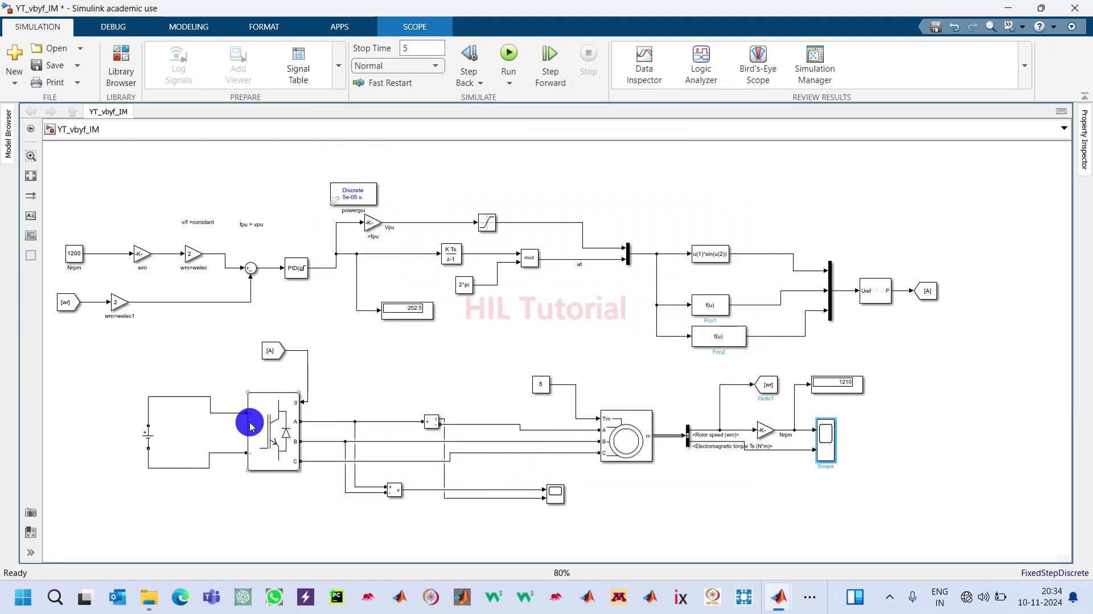
click(555, 496)
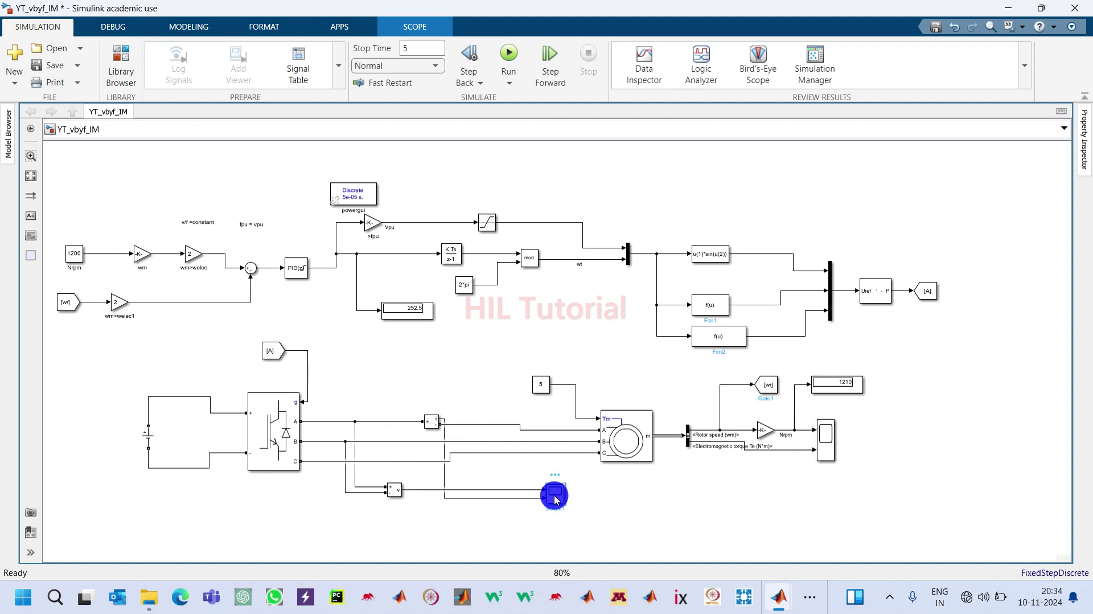
double_click(555, 495)
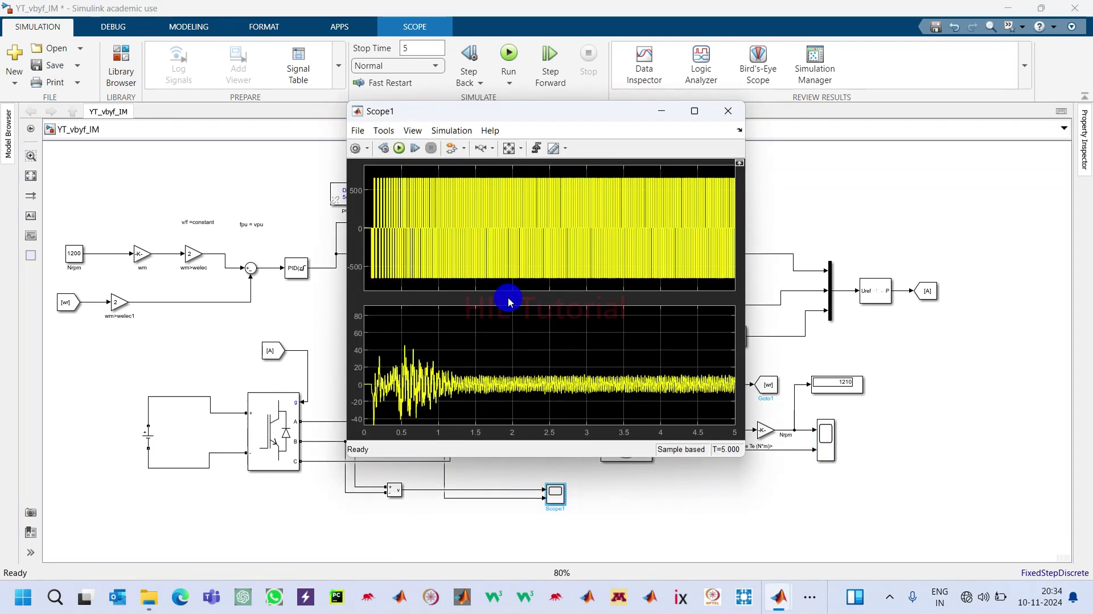
click(506, 148)
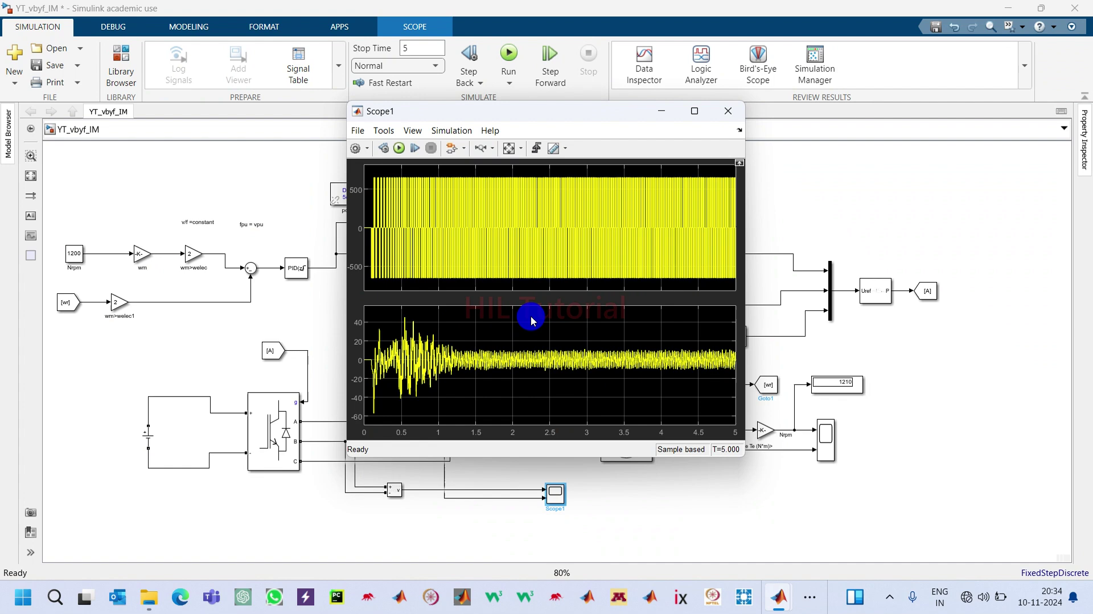
click(480, 148)
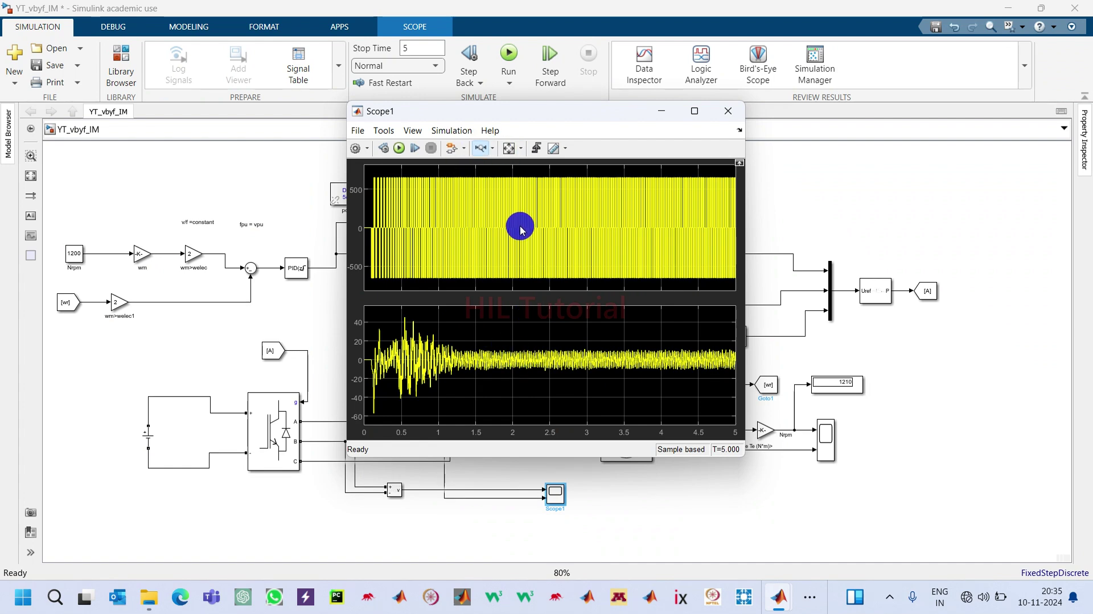
click(557, 219)
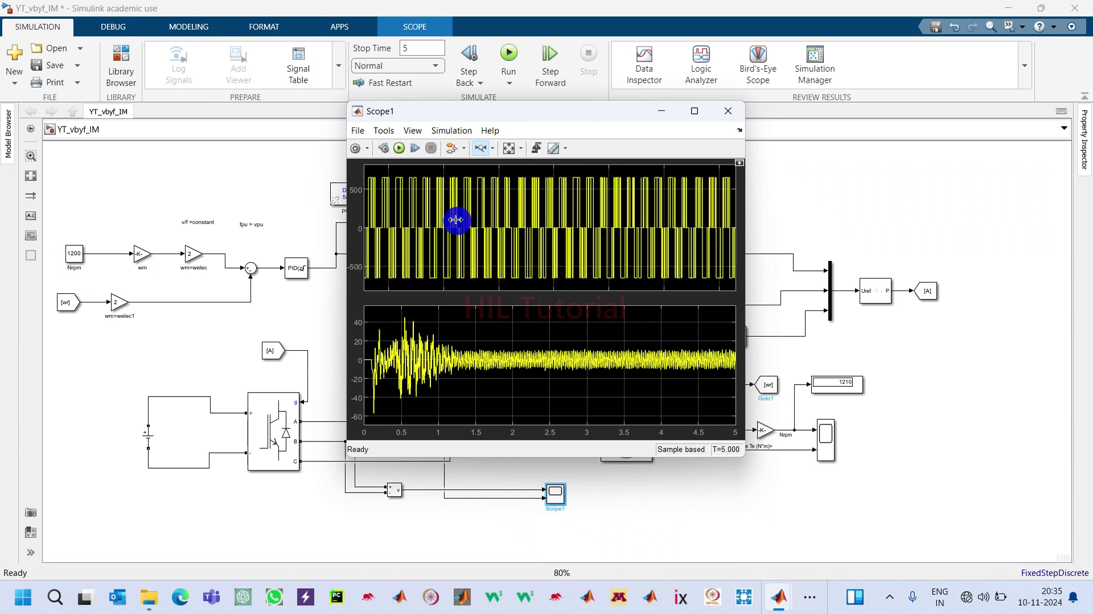
click(551, 229)
click(551, 229)
click(551, 229)
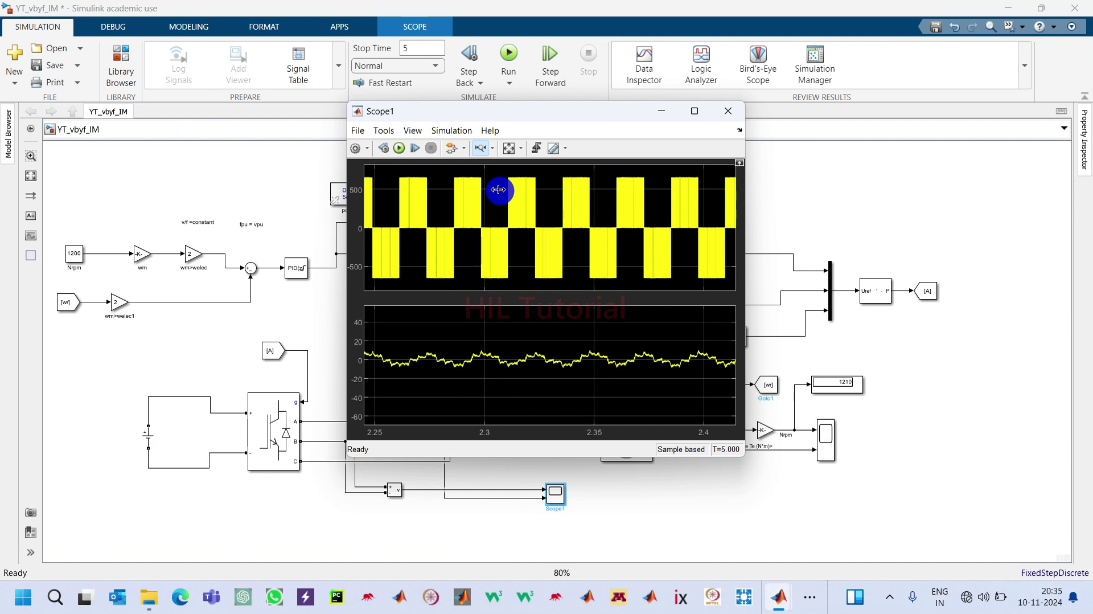
click(730, 113)
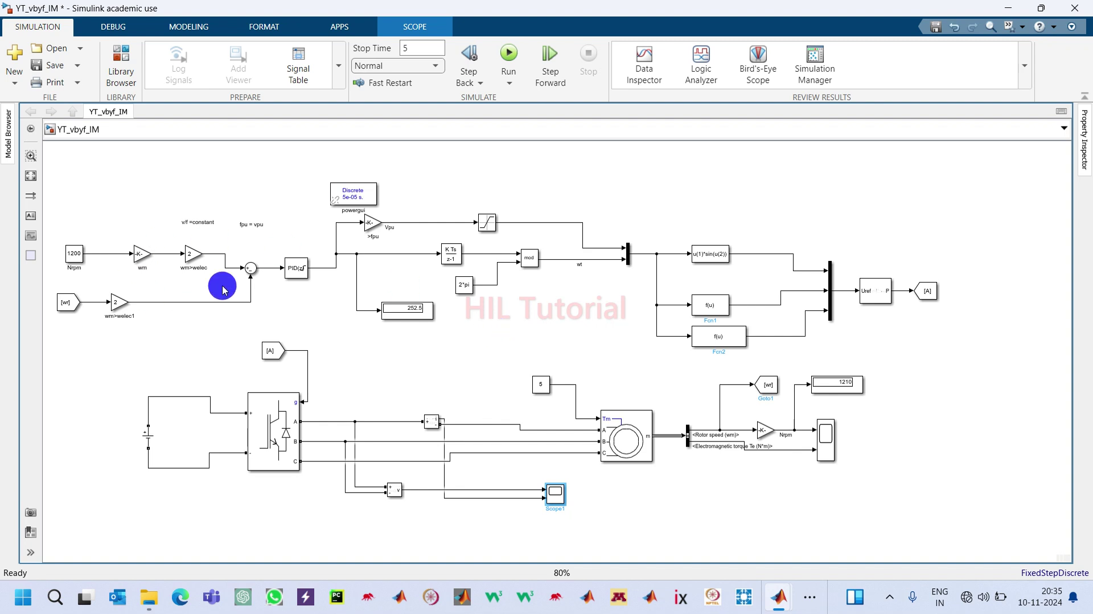
click(299, 271)
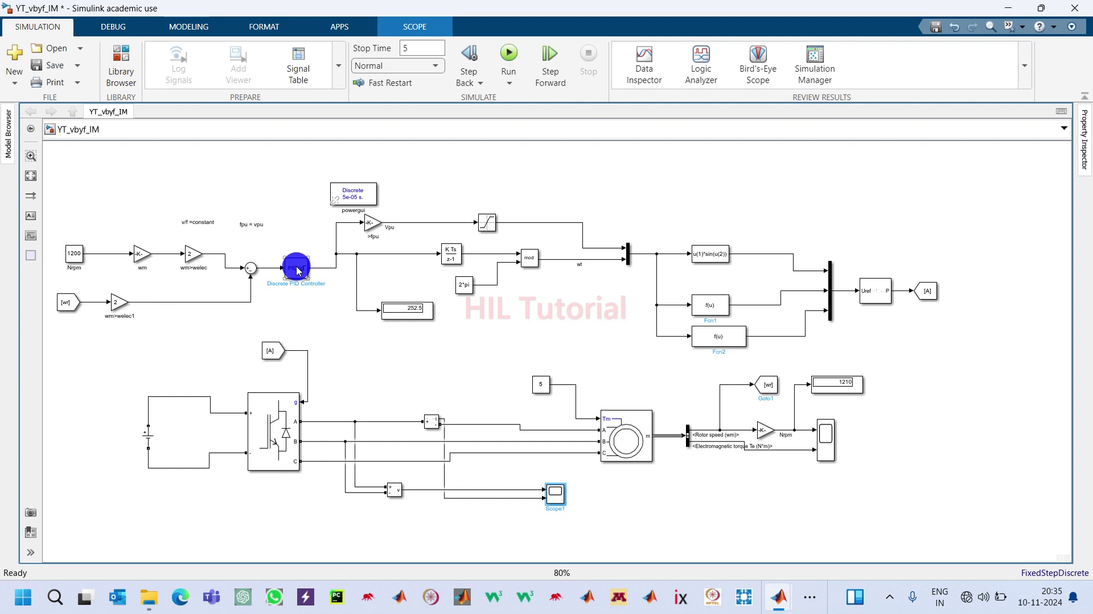
click(316, 280)
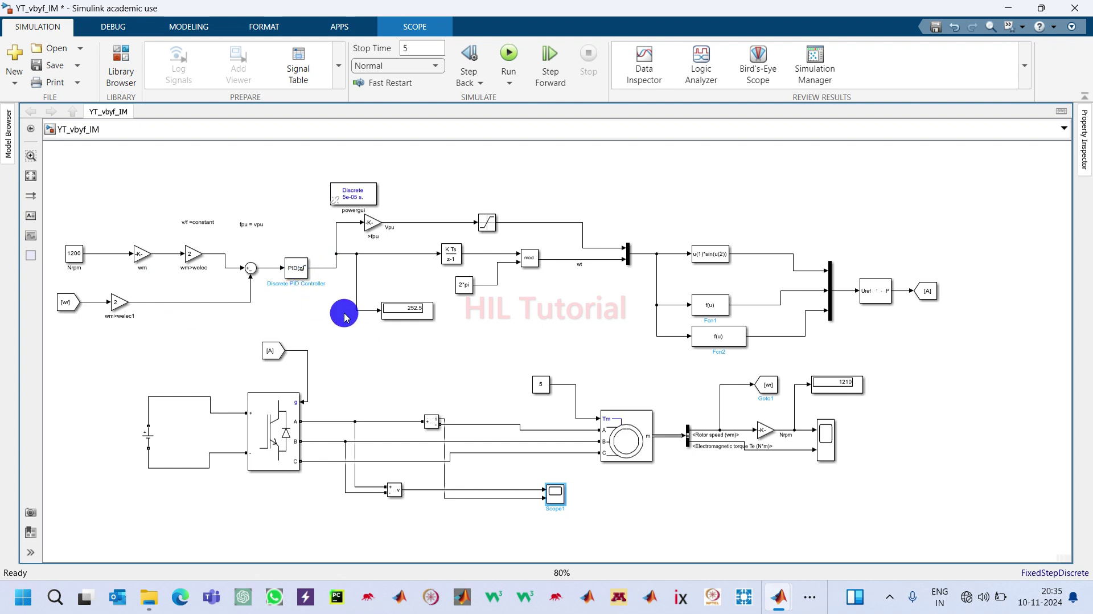
double_click(832, 426)
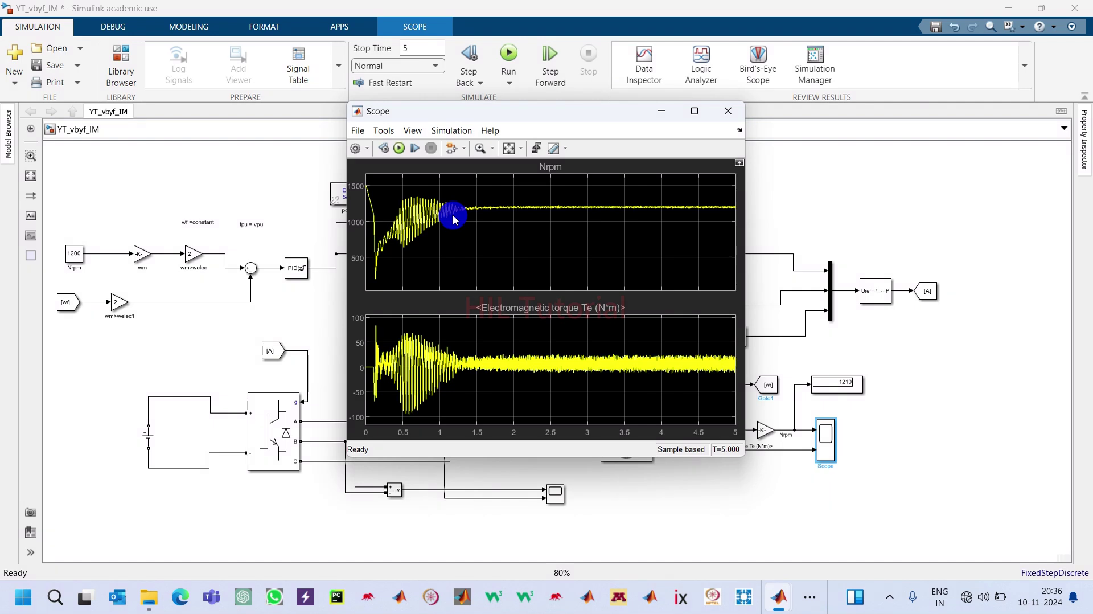
click(732, 114)
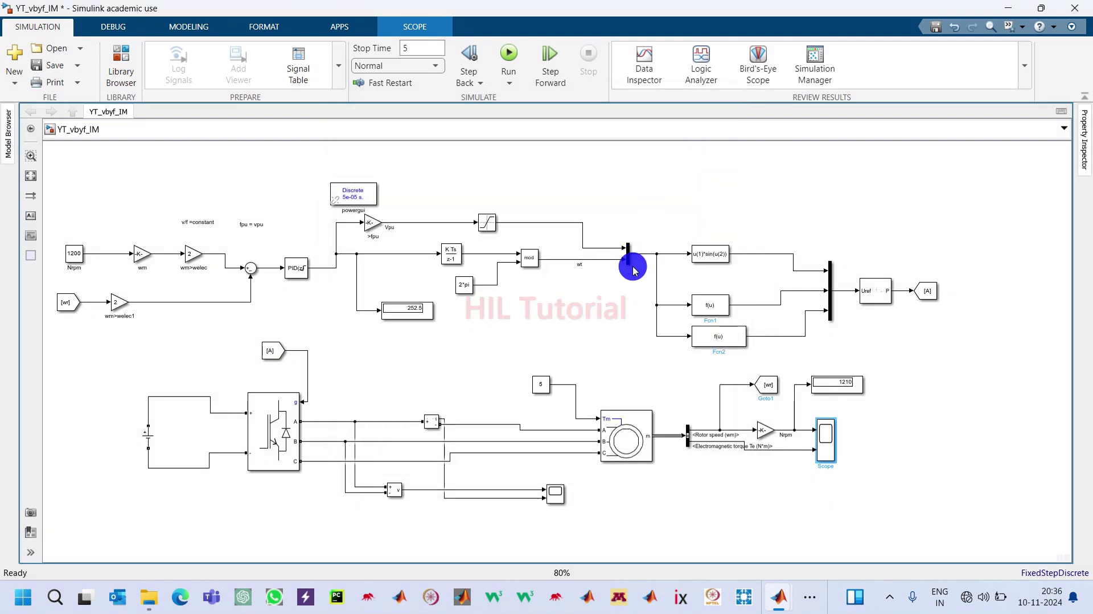